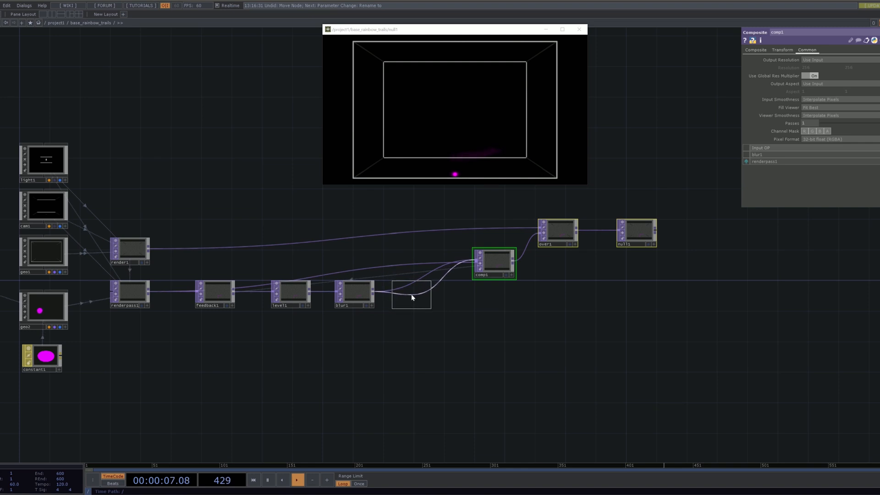
- Place the HSV Adjust node between blur1 and comp1, trying Hue Offset values and ending at 5
{"action": "scroll", "coordinate": [405, 286], "scroll_direction": "up", "scroll_amount": 2}
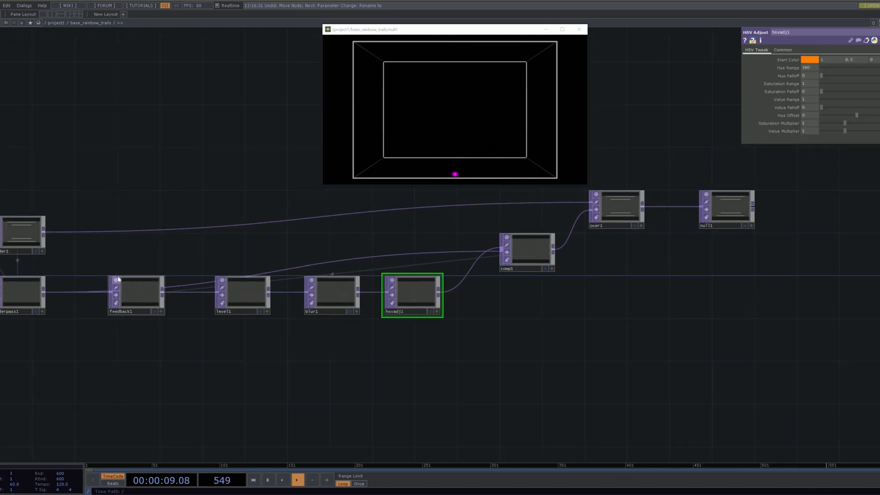
{"action": "scroll", "coordinate": [377, 292], "scroll_direction": "up", "scroll_amount": 2}
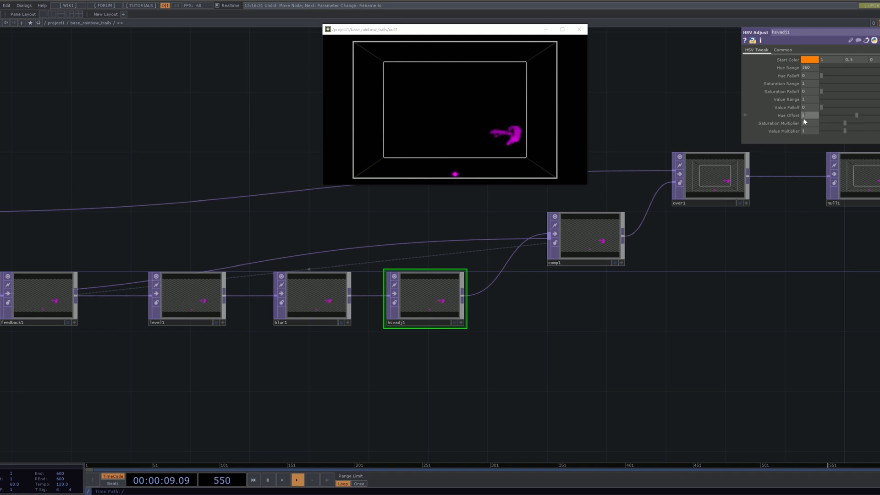
{"action": "left_click_drag", "start_coordinate": [794, 309], "coordinate": [693, 313]}
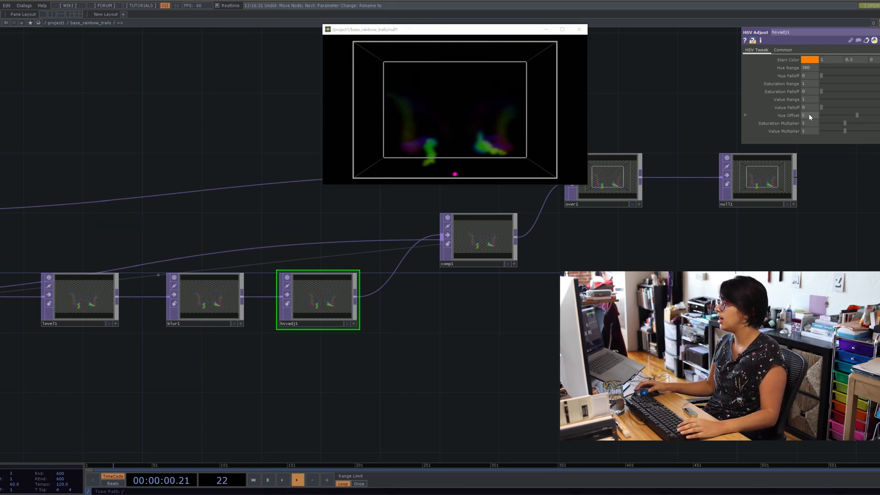
{"action": "type", "text": "0"}
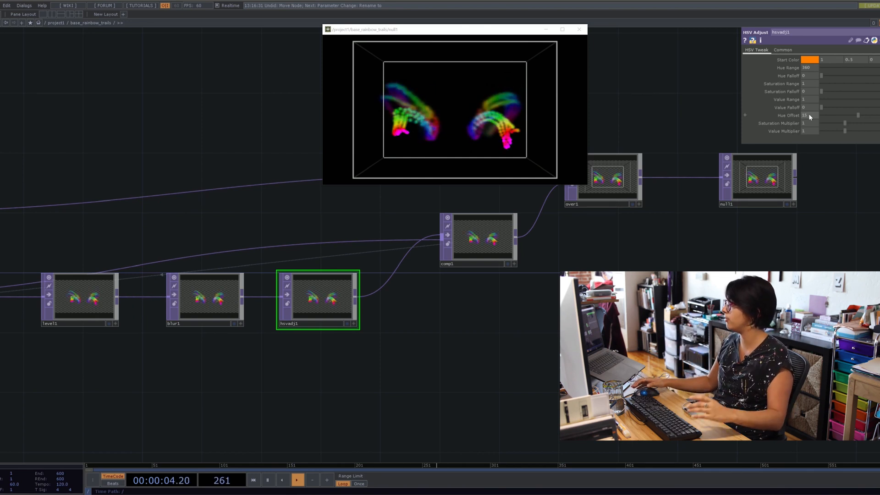
{"action": "left_click", "coordinate": [809, 117]}
{"action": "type", "text": "5"}
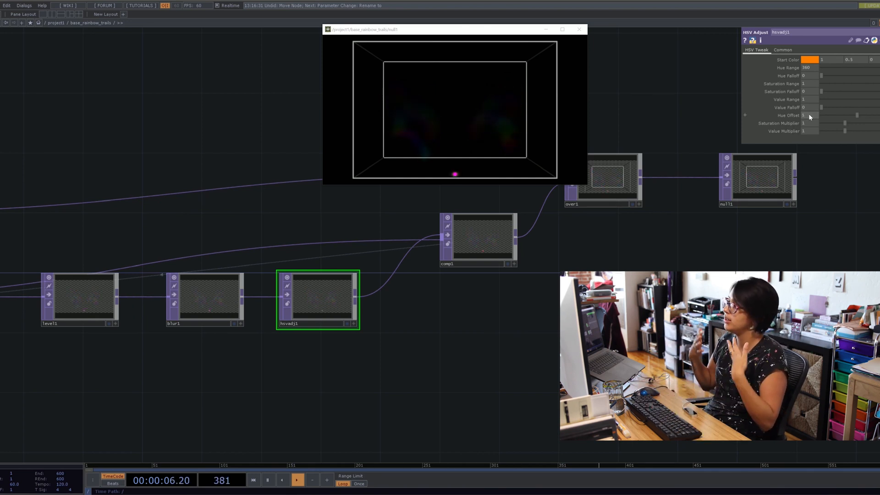
{"action": "key", "text": "Return"}
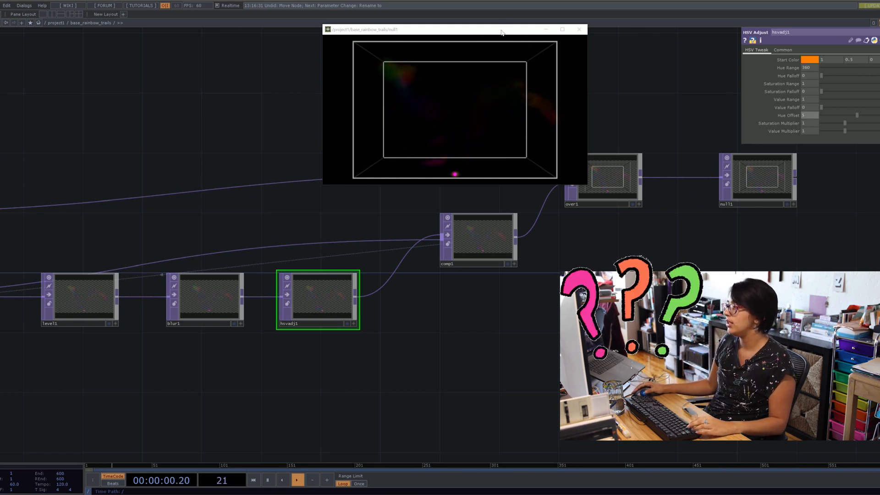
- Move the floating null1 viewer window so it no longer covers the over1 node
{"action": "left_click_drag", "start_coordinate": [502, 28], "coordinate": [411, 30]}
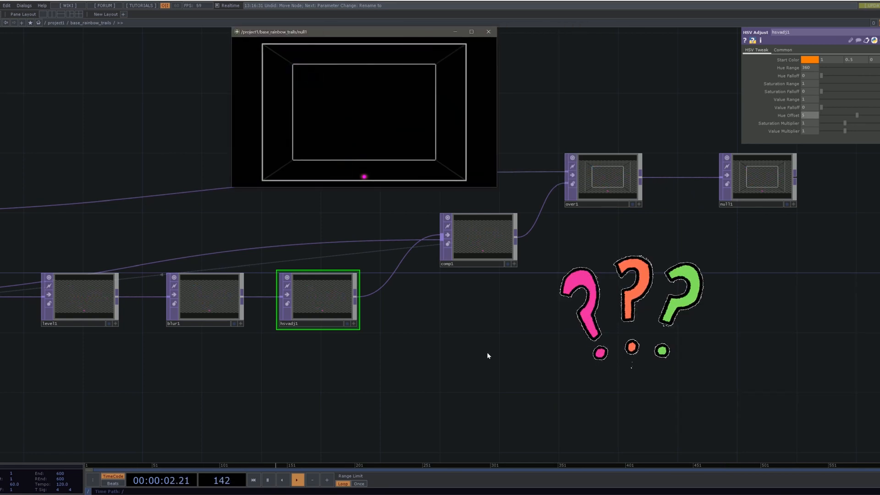
{"action": "left_click_drag", "start_coordinate": [384, 313], "coordinate": [439, 349]}
{"action": "scroll", "coordinate": [516, 392], "scroll_direction": "down", "scroll_amount": 3}
{"action": "left_click_drag", "start_coordinate": [516, 392], "coordinate": [567, 377]}
{"action": "left_click_drag", "start_coordinate": [463, 400], "coordinate": [543, 423]}
{"action": "left_click_drag", "start_coordinate": [657, 367], "coordinate": [586, 367]}
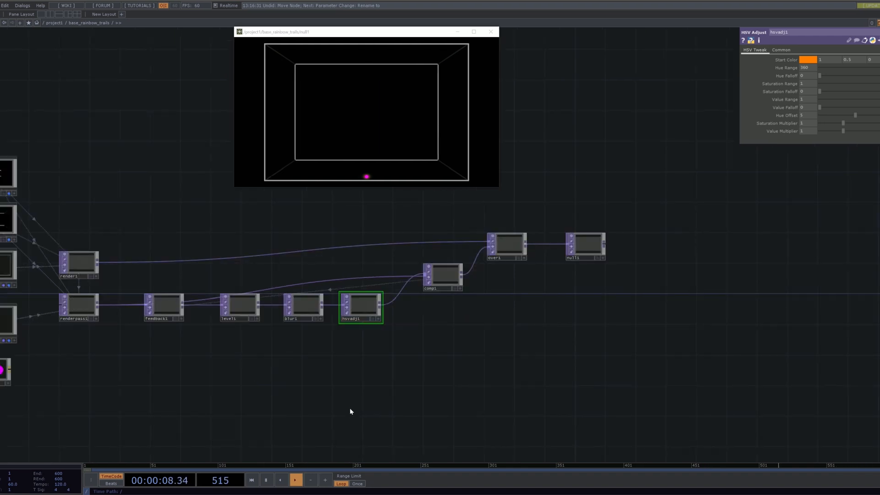
- Add a Video Device In TOP in the empty area below hsvadj1
{"action": "key", "text": "Tab"}
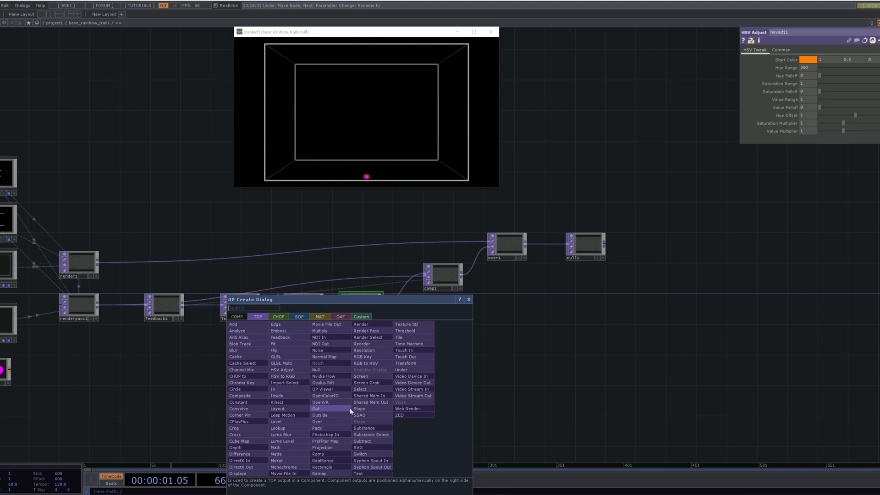
{"action": "type", "text": "video"}
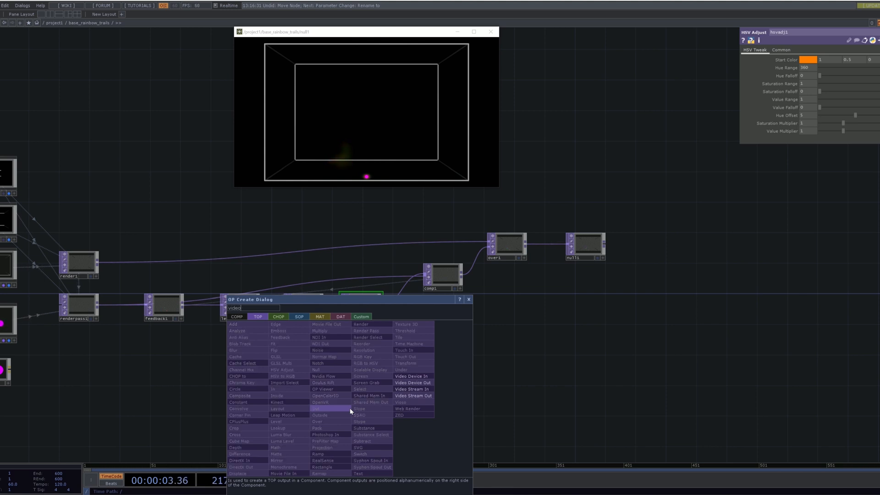
{"action": "left_click", "coordinate": [413, 376]}
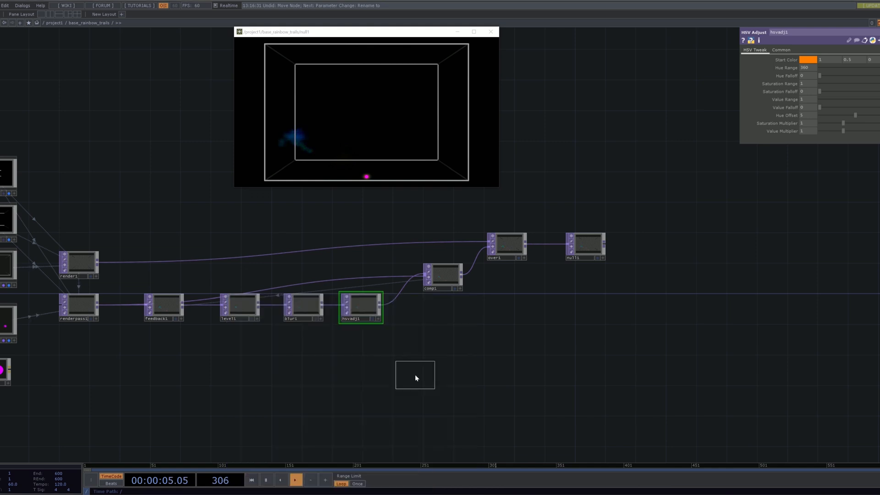
{"action": "left_click", "coordinate": [358, 378]}
{"action": "scroll", "coordinate": [418, 391], "scroll_direction": "up", "scroll_amount": 3}
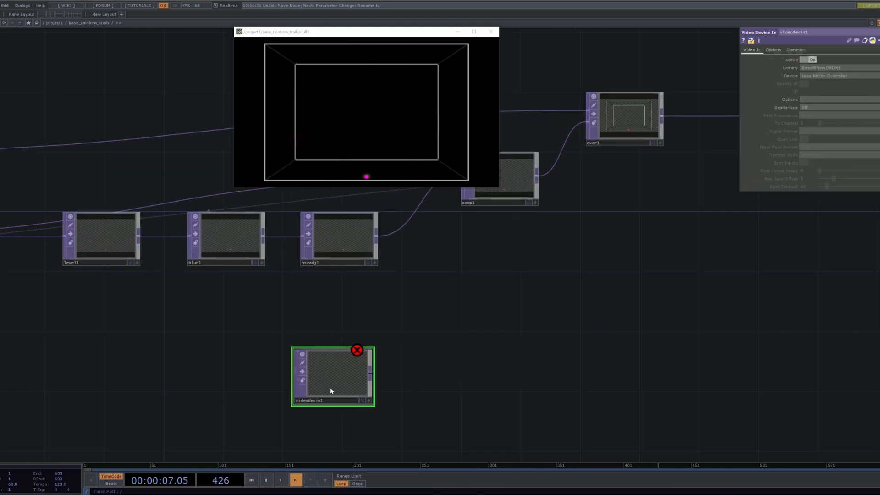
{"action": "scroll", "coordinate": [330, 387], "scroll_direction": "up", "scroll_amount": 3}
{"action": "left_click_drag", "start_coordinate": [352, 385], "coordinate": [375, 384]}
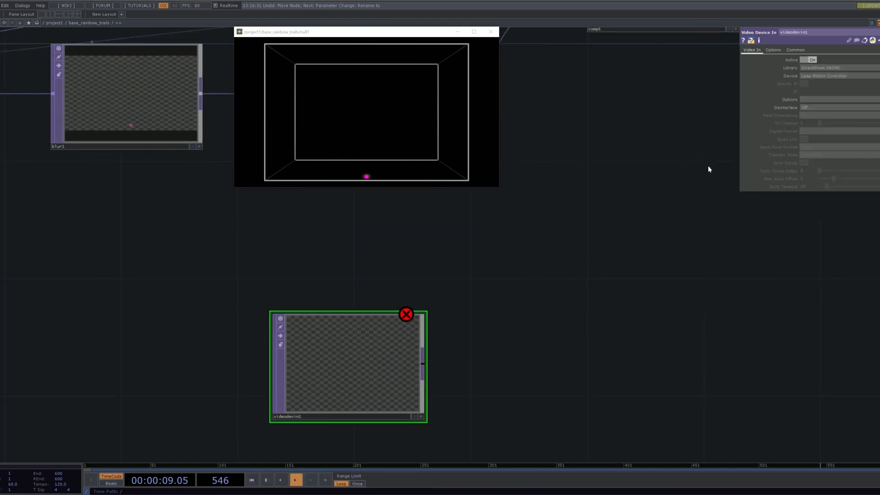
- Set the Video Device In node's device to HD Pro Webcam C920 and its library to Media Foundation
{"action": "left_click", "coordinate": [813, 77]}
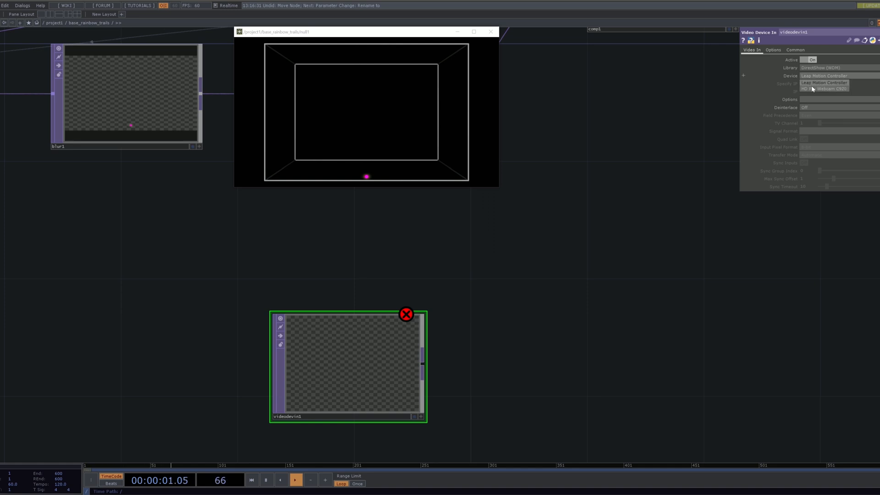
{"action": "left_click", "coordinate": [813, 89]}
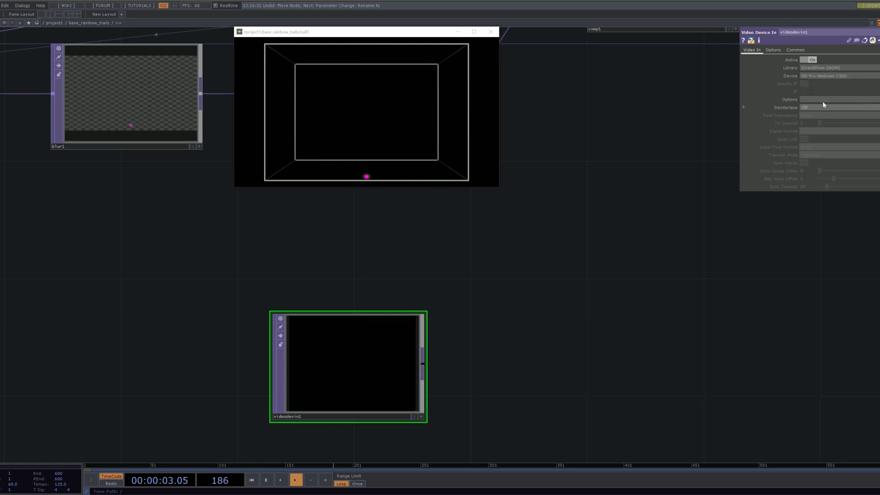
{"action": "left_click", "coordinate": [818, 68]}
{"action": "left_click", "coordinate": [819, 81]}
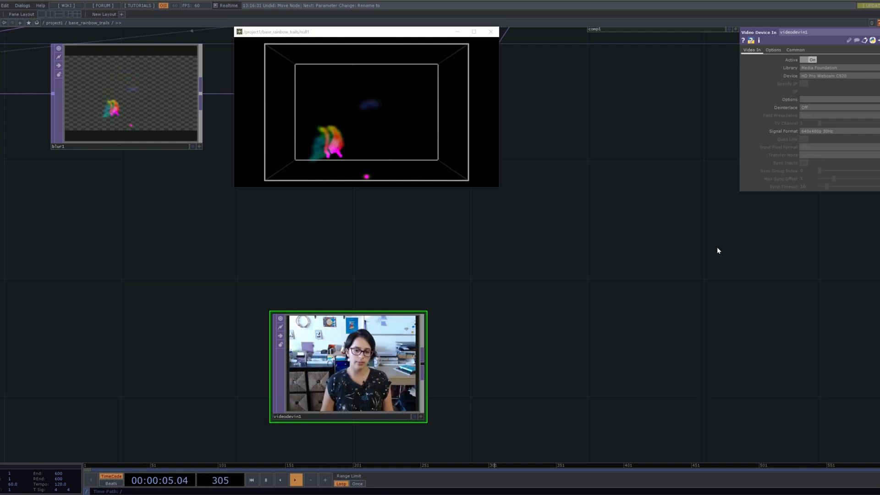
- Move the videodevin1 node so it sits directly below comp1
{"action": "scroll", "coordinate": [391, 358], "scroll_direction": "down", "scroll_amount": 5}
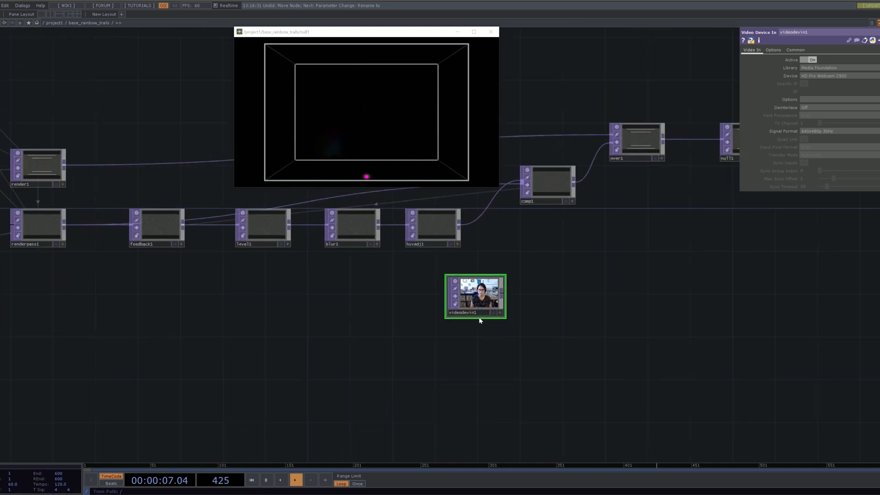
{"action": "left_click_drag", "start_coordinate": [572, 312], "coordinate": [489, 383]}
{"action": "left_click_drag", "start_coordinate": [398, 360], "coordinate": [479, 326]}
{"action": "left_click_drag", "start_coordinate": [527, 341], "coordinate": [319, 424]}
{"action": "scroll", "coordinate": [391, 356], "scroll_direction": "up", "scroll_amount": 3}
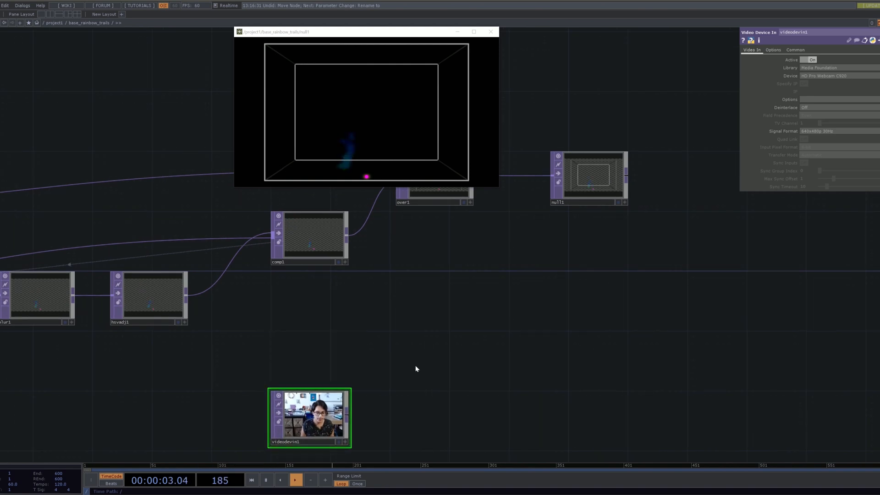
{"action": "left_click_drag", "start_coordinate": [410, 379], "coordinate": [407, 398]}
{"action": "scroll", "coordinate": [408, 398], "scroll_direction": "down", "scroll_amount": 2}
{"action": "scroll", "coordinate": [319, 306], "scroll_direction": "up", "scroll_amount": 3}
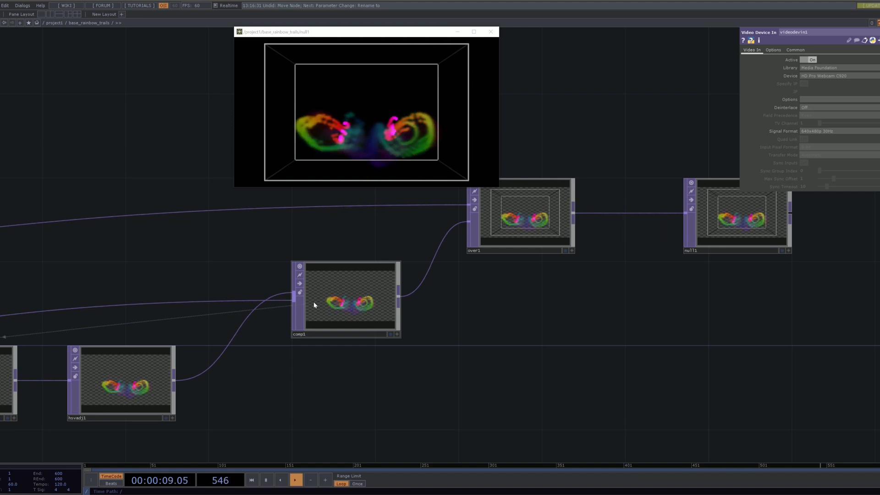
{"action": "scroll", "coordinate": [289, 362], "scroll_direction": "down", "scroll_amount": 2}
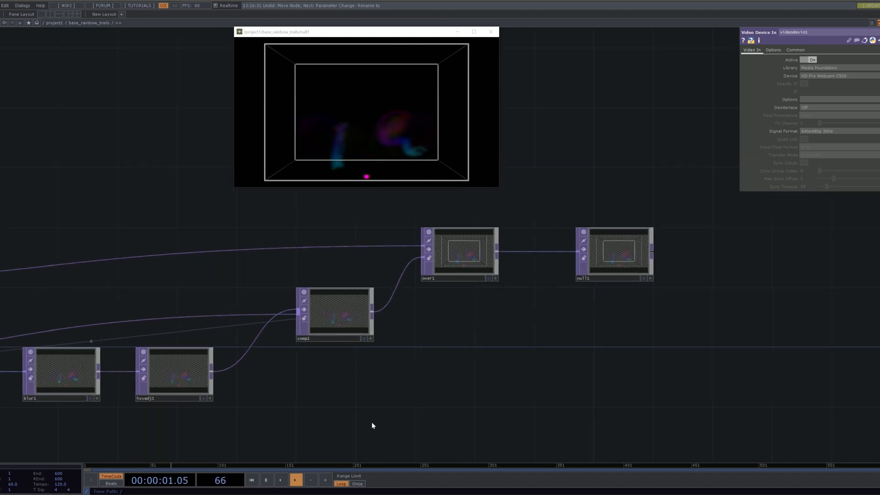
{"action": "left_click_drag", "start_coordinate": [353, 362], "coordinate": [324, 258]}
{"action": "left_click_drag", "start_coordinate": [389, 370], "coordinate": [317, 336]}
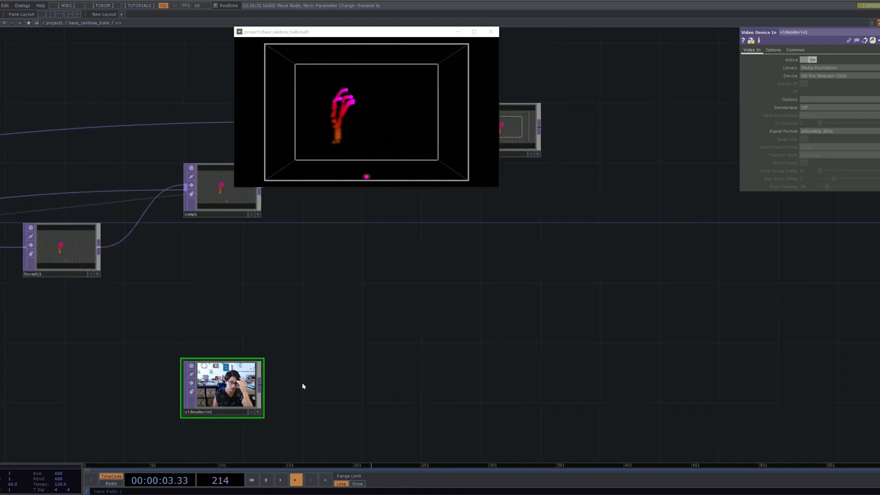
{"action": "right_click", "coordinate": [260, 389]}
{"action": "type", "text": "nu"}
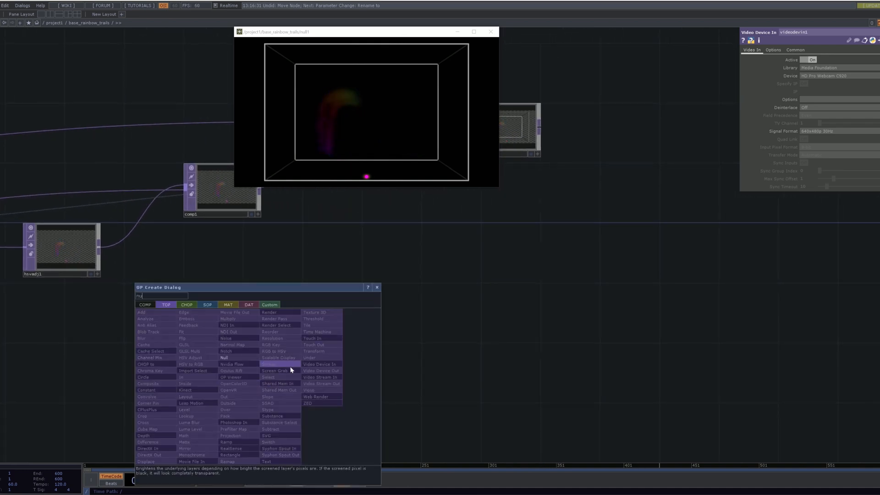
{"action": "type", "text": "ll"}
{"action": "left_click", "coordinate": [226, 351]}
{"action": "left_click", "coordinate": [375, 380]}
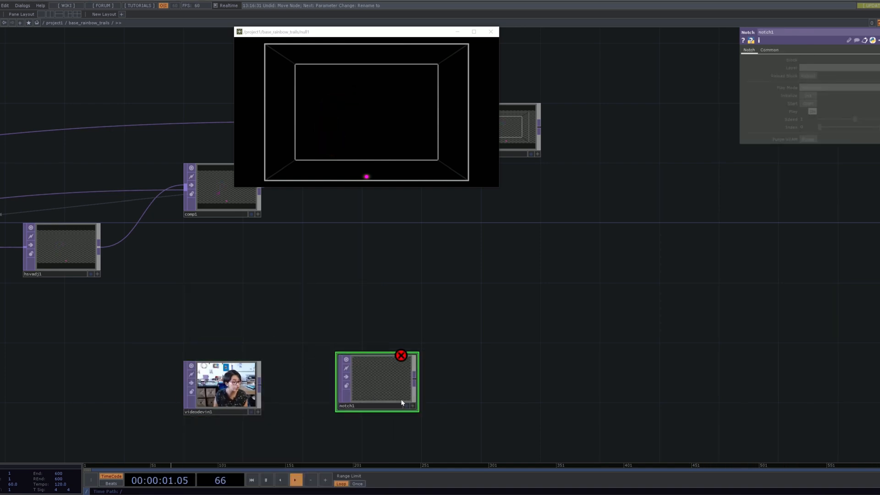
{"action": "key", "text": "Delete"}
- Add a Null TOP beside videodevin1 and connect the webcam output to it
{"action": "key", "text": "Tab"}
{"action": "type", "text": "null"}
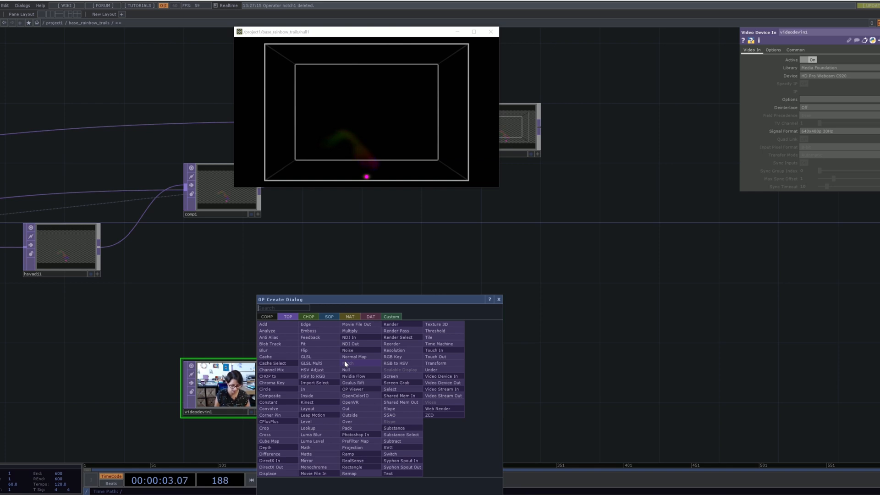
{"action": "left_click", "coordinate": [346, 370]}
{"action": "left_click", "coordinate": [362, 383]}
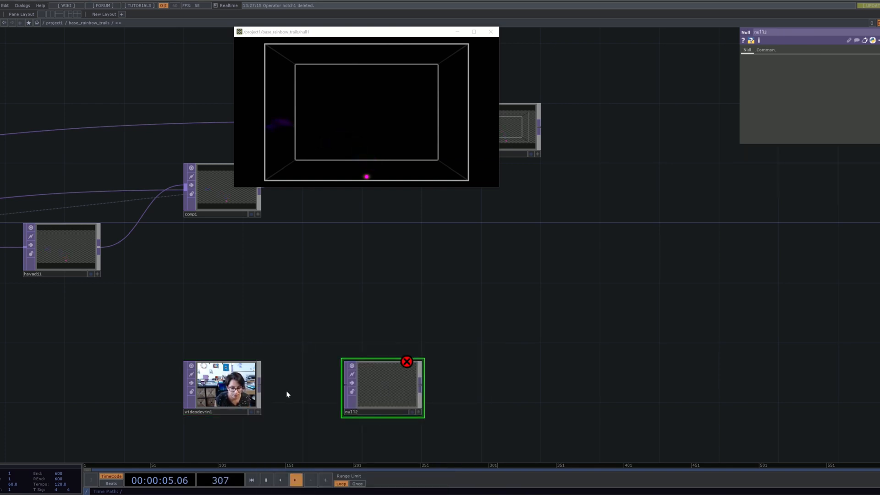
{"action": "left_click_drag", "start_coordinate": [262, 385], "coordinate": [348, 386]}
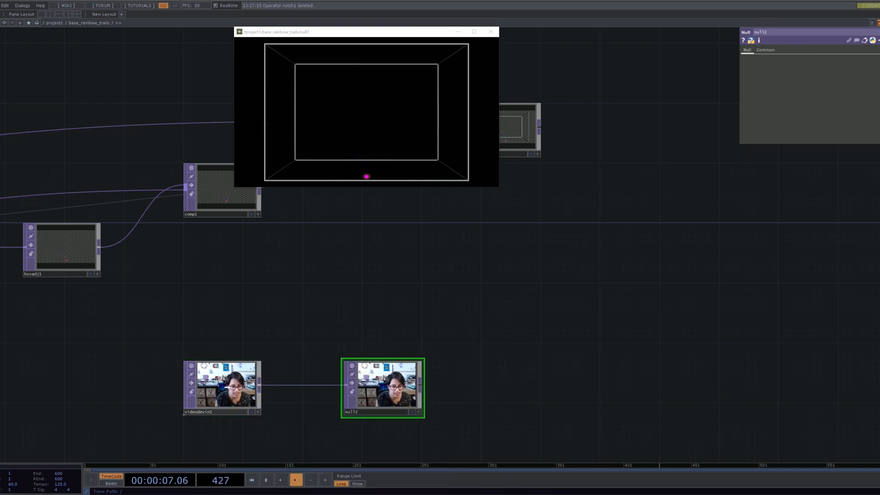
- Branch a new Null TOP off comp1's output and place it below over1
{"action": "left_click_drag", "start_coordinate": [241, 390], "coordinate": [247, 396]}
{"action": "left_click_drag", "start_coordinate": [245, 184], "coordinate": [238, 271]}
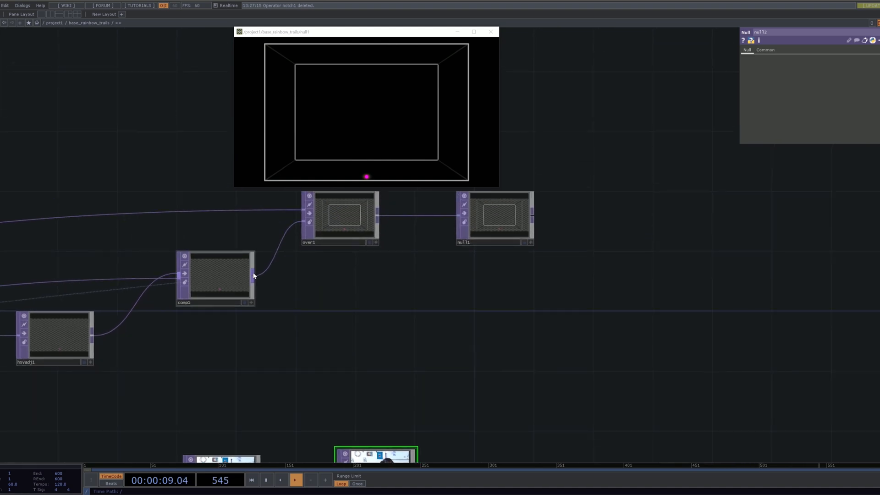
{"action": "right_click", "coordinate": [254, 275]}
{"action": "left_click", "coordinate": [228, 248]}
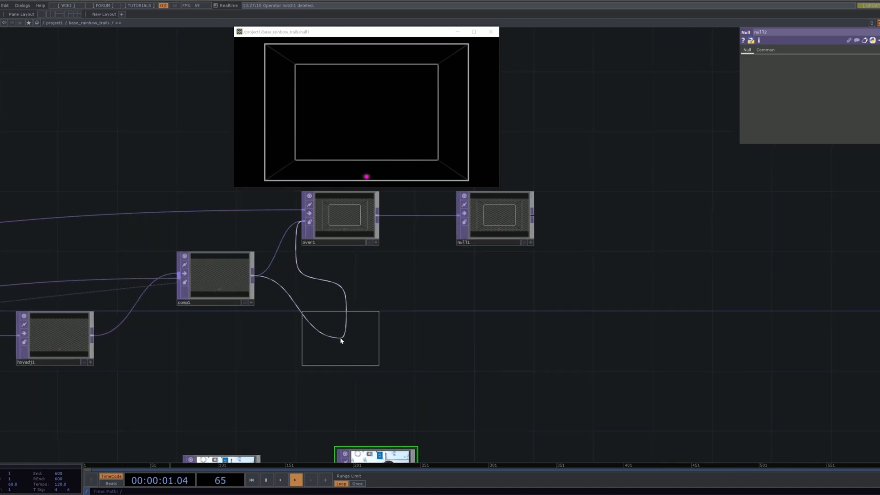
{"action": "left_click", "coordinate": [341, 339]}
{"action": "mouse_move", "coordinate": [252, 279]}
{"action": "left_mouse_down"}
{"action": "mouse_move", "coordinate": [267, 282]}
{"action": "mouse_move", "coordinate": [243, 286]}
{"action": "left_mouse_up"}
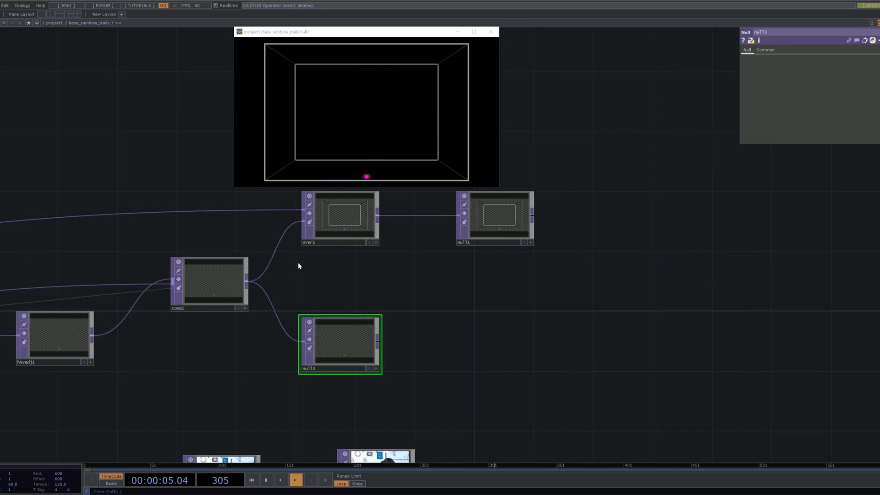
- Line up null3 directly above the webcam's null2 and close the floating null1 viewer window
{"action": "scroll", "coordinate": [346, 296], "scroll_direction": "down", "scroll_amount": 3}
{"action": "left_click_drag", "start_coordinate": [379, 333], "coordinate": [378, 288]}
{"action": "left_click_drag", "start_coordinate": [349, 284], "coordinate": [373, 313]}
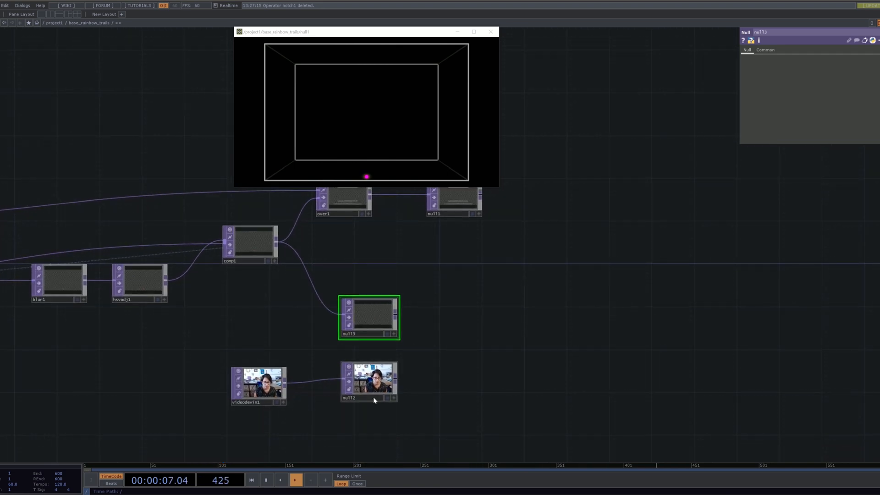
{"action": "scroll", "coordinate": [368, 353], "scroll_direction": "up", "scroll_amount": 2}
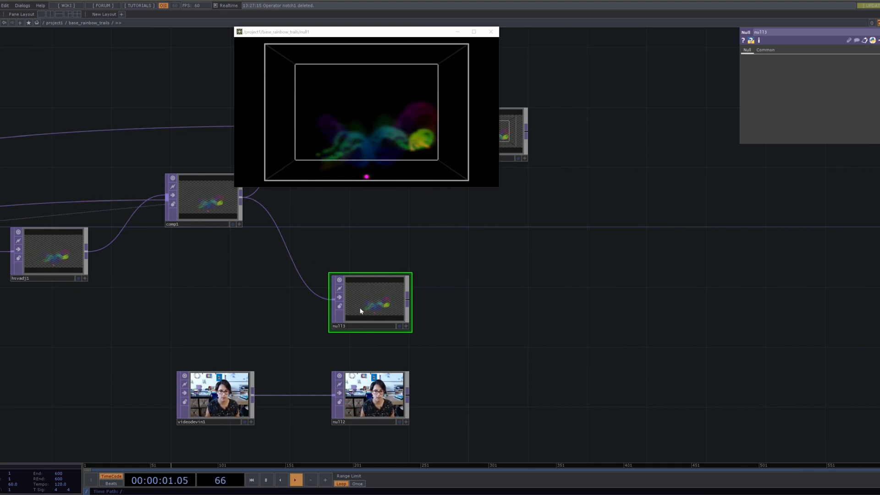
{"action": "left_click", "coordinate": [492, 33]}
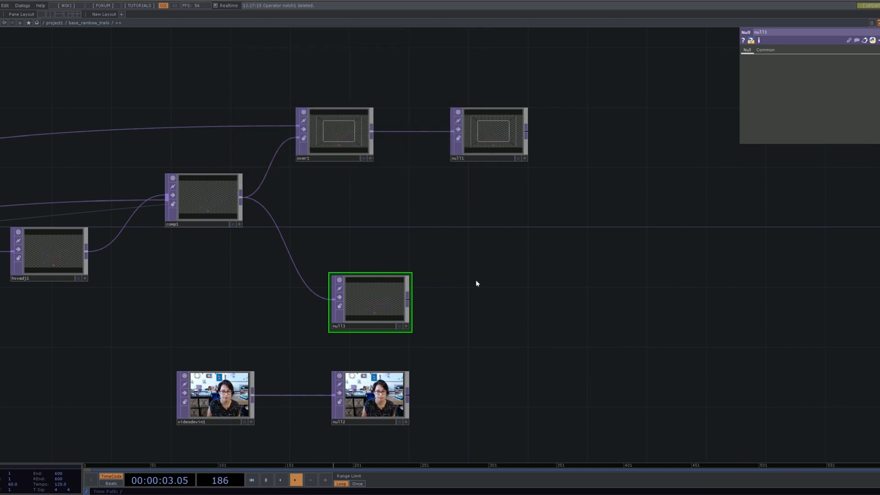
- Add a Composite TOP to the right of null3 and null2, with open space around it
{"action": "scroll", "coordinate": [447, 242], "scroll_direction": "up", "scroll_amount": 4}
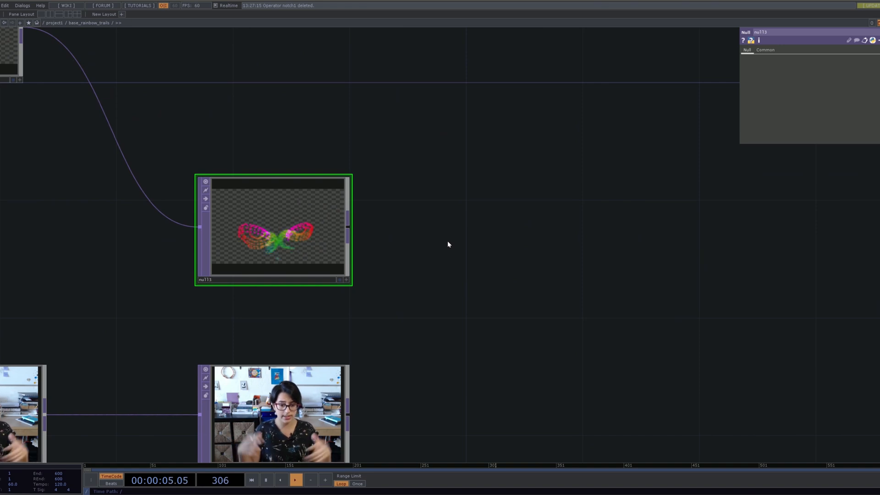
{"action": "scroll", "coordinate": [447, 242], "scroll_direction": "down", "scroll_amount": 4}
{"action": "left_click_drag", "start_coordinate": [481, 309], "coordinate": [391, 340]}
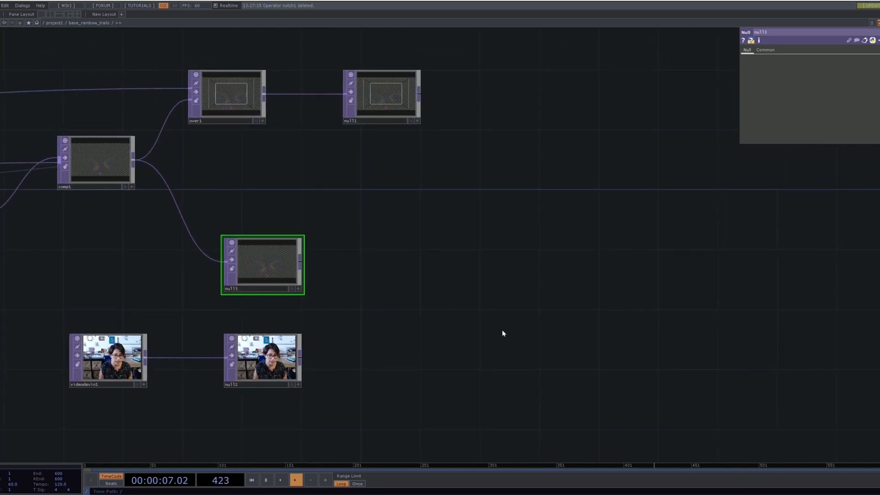
{"action": "key", "text": "Tab"}
{"action": "type", "text": "compos"}
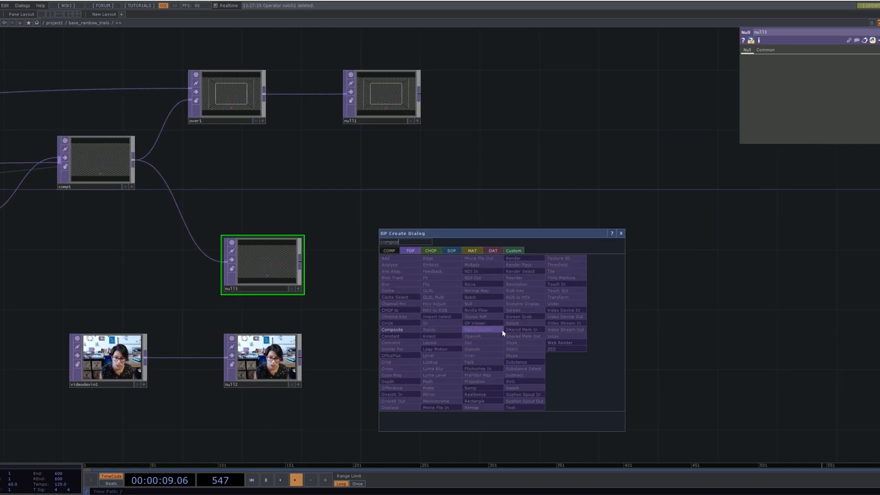
{"action": "left_click", "coordinate": [409, 330]}
{"action": "left_click", "coordinate": [535, 293]}
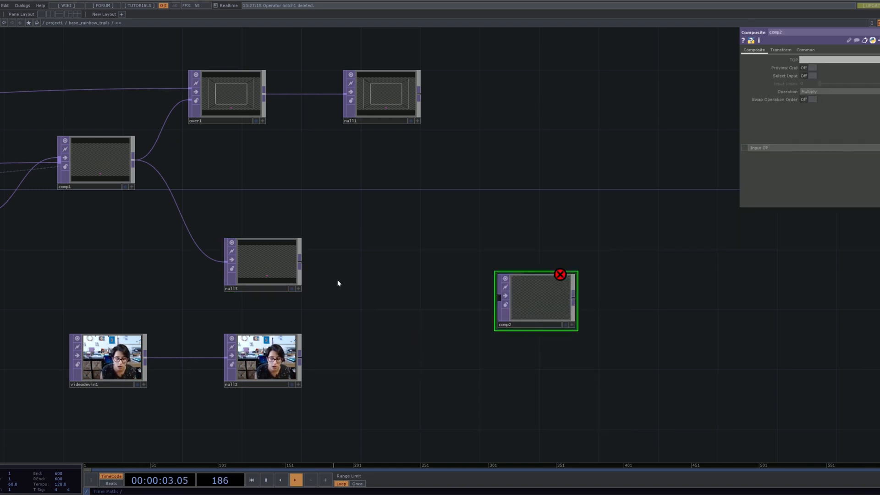
- Connect null3 and then null2 into comp2 and set its operation to Screen
{"action": "left_click", "coordinate": [499, 297]}
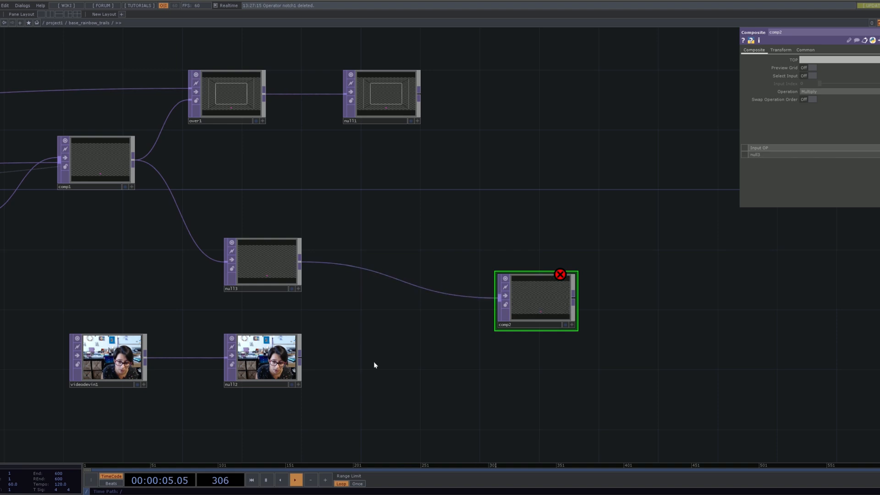
{"action": "left_click", "coordinate": [492, 306]}
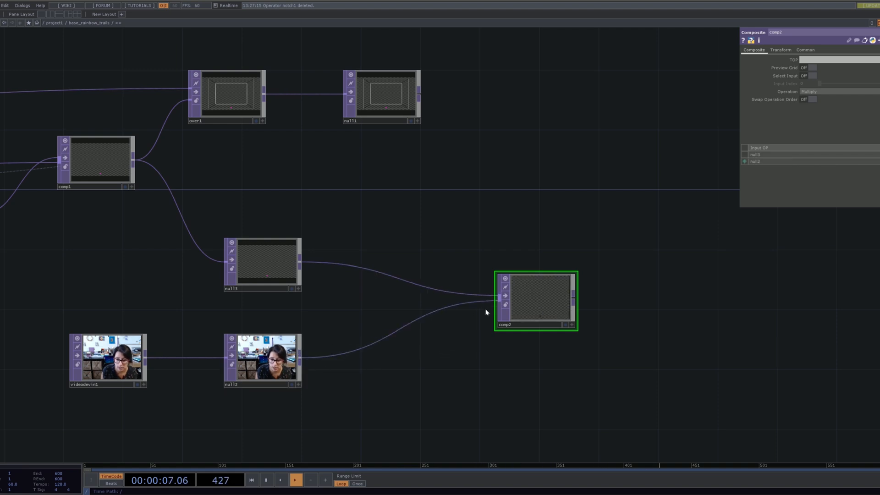
{"action": "left_click", "coordinate": [837, 91]}
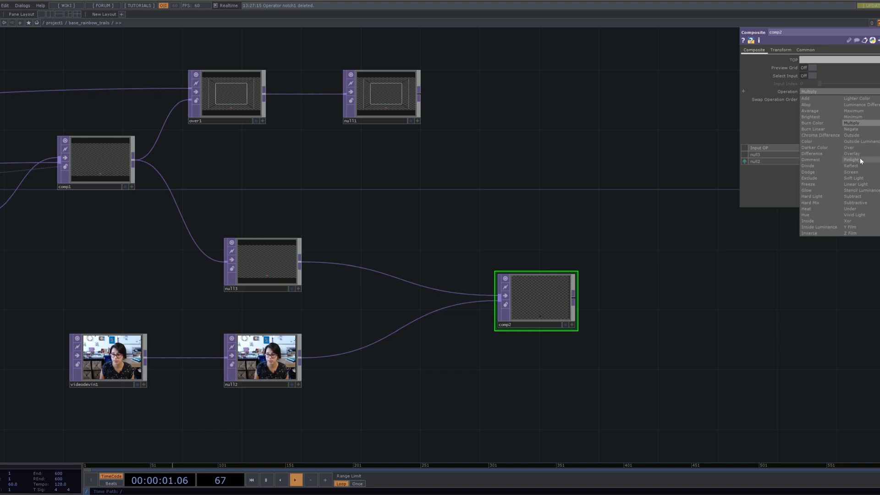
{"action": "left_click", "coordinate": [859, 172]}
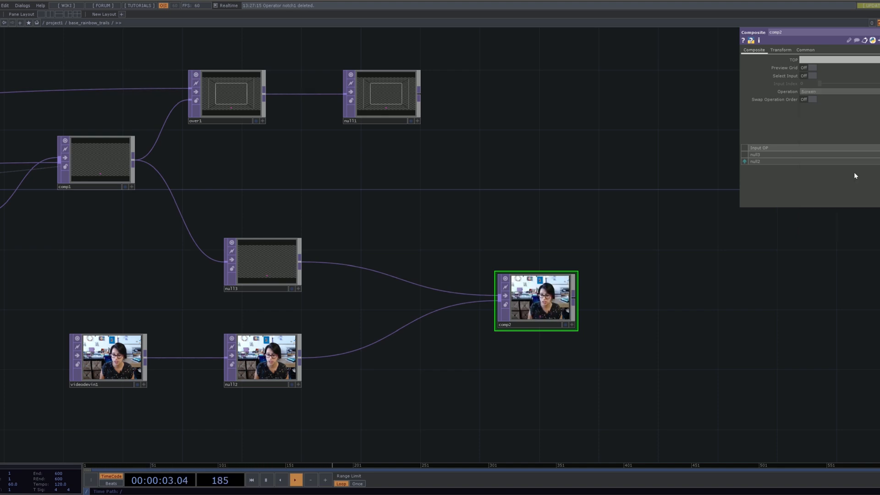
- Examine comp2's blend of the rainbow trails with the webcam picture up close
{"action": "left_click_drag", "start_coordinate": [719, 321], "coordinate": [598, 308]}
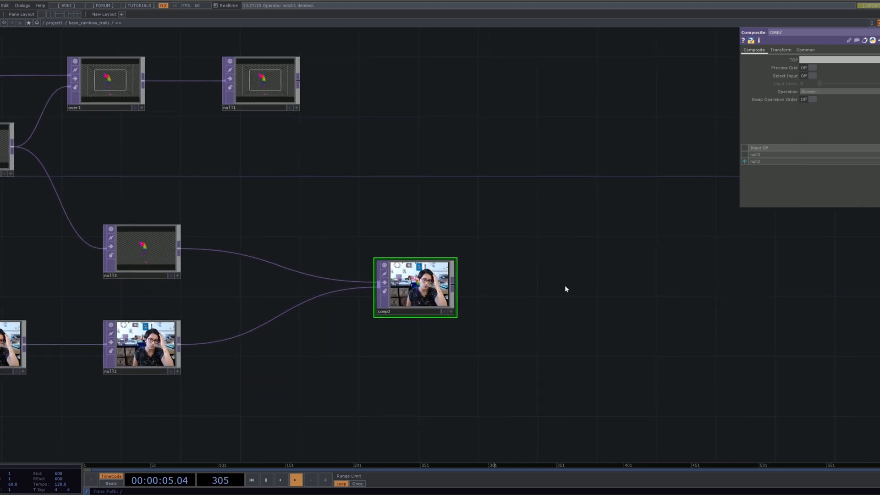
{"action": "scroll", "coordinate": [501, 250], "scroll_direction": "up", "scroll_amount": 6}
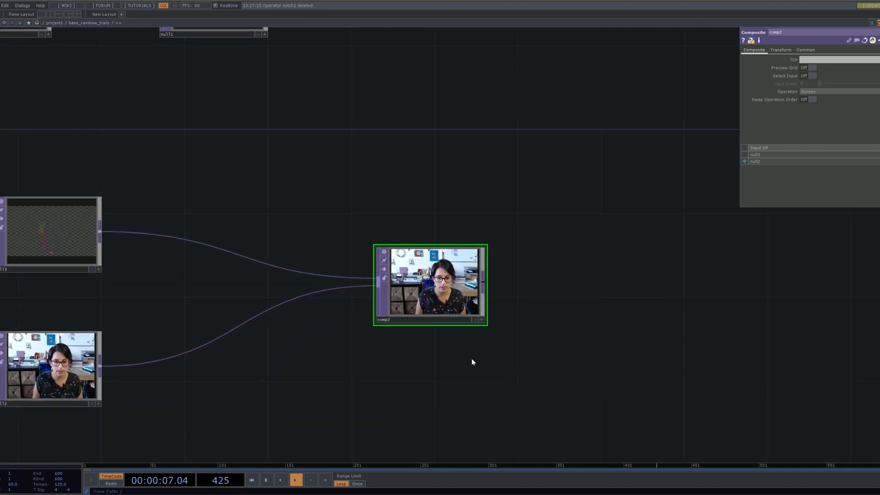
{"action": "scroll", "coordinate": [485, 285], "scroll_direction": "down", "scroll_amount": 5}
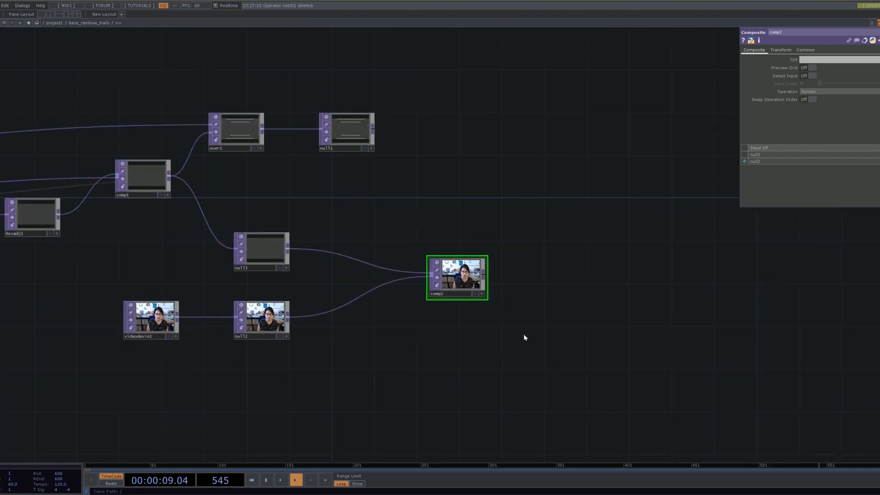
{"action": "scroll", "coordinate": [446, 313], "scroll_direction": "up", "scroll_amount": 4}
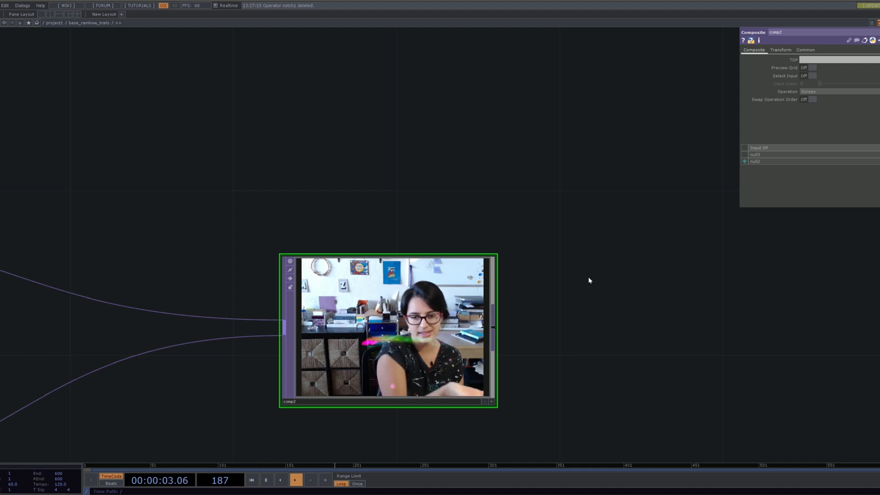
{"action": "scroll", "coordinate": [570, 239], "scroll_direction": "down", "scroll_amount": 5}
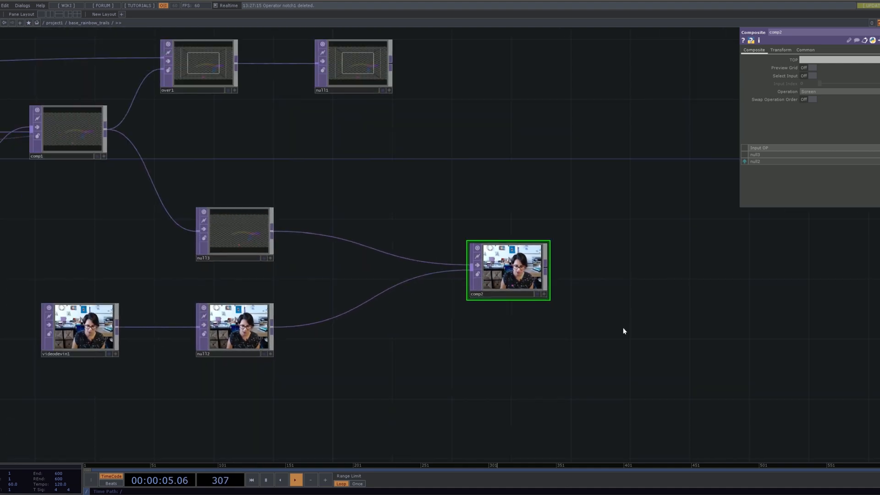
{"action": "left_click_drag", "start_coordinate": [549, 317], "coordinate": [485, 329]}
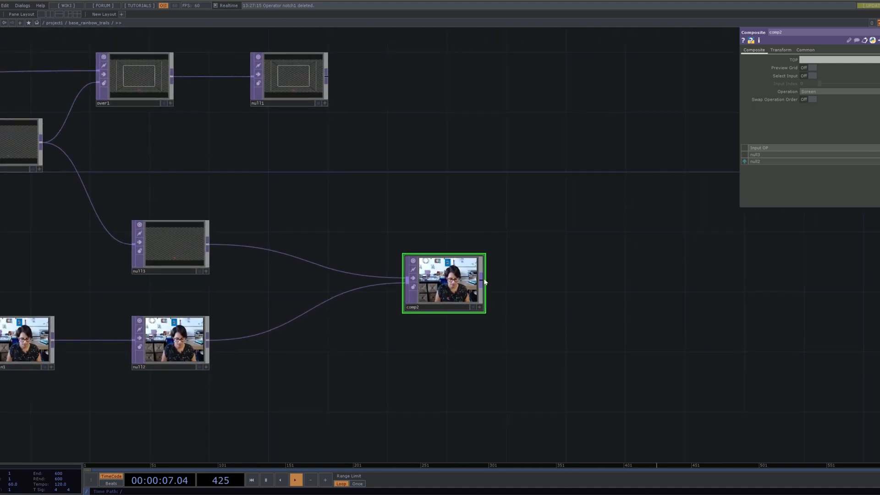
{"action": "key", "text": "u"}
{"action": "scroll", "coordinate": [532, 260], "scroll_direction": "down", "scroll_amount": 5}
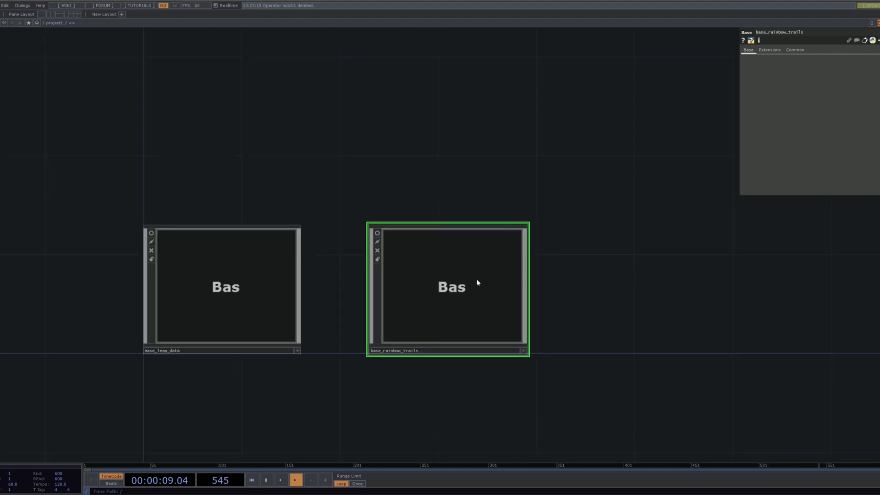
{"action": "middle_click_drag", "start_coordinate": [477, 279], "coordinate": [435, 278]}
{"action": "left_click_drag", "start_coordinate": [723, 330], "coordinate": [591, 394]}
{"action": "scroll", "coordinate": [616, 354], "scroll_direction": "up", "scroll_amount": 5}
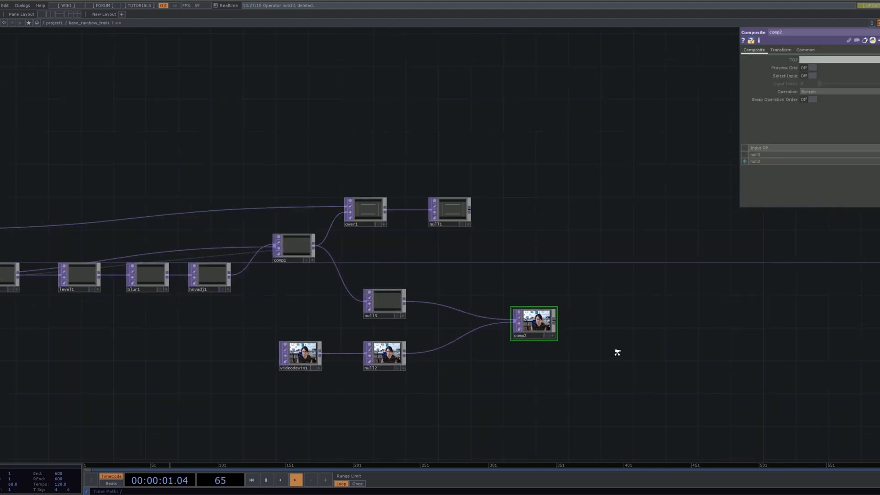
- Attach a new Null TOP to comp2's output and place it to the right of comp2
{"action": "scroll", "coordinate": [542, 317], "scroll_direction": "up", "scroll_amount": 5}
{"action": "right_click", "coordinate": [531, 310]}
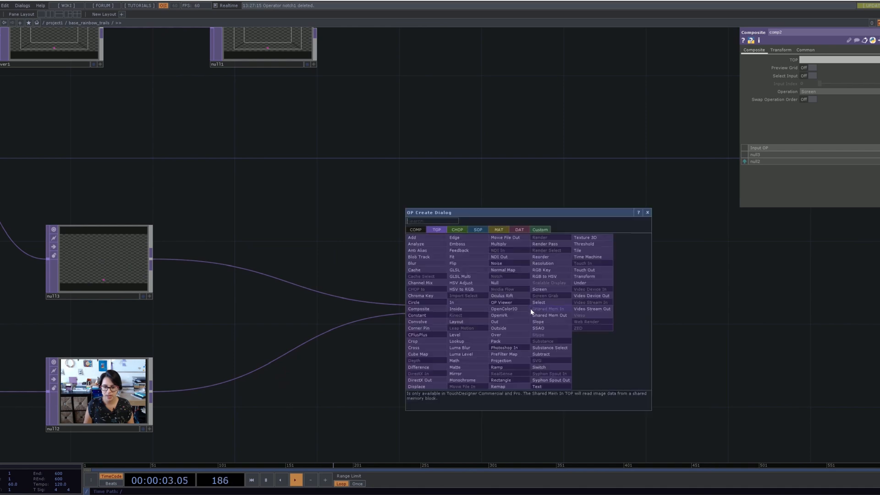
{"action": "left_click", "coordinate": [513, 285]}
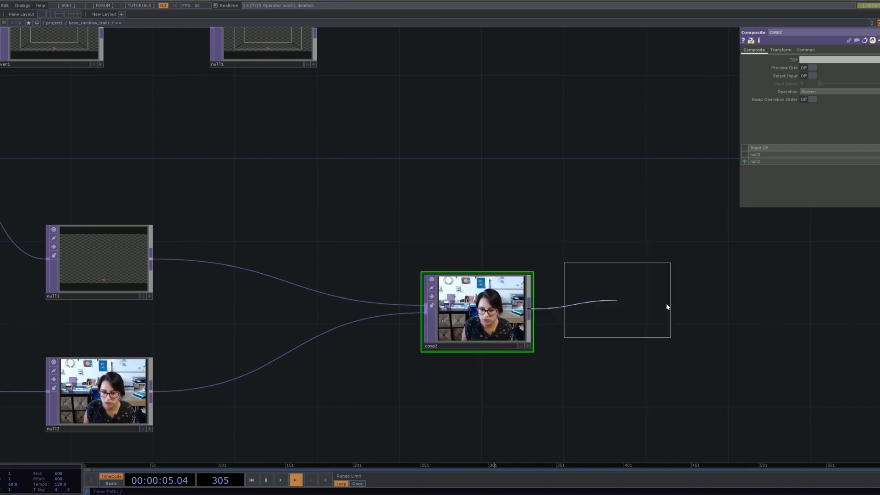
{"action": "left_click", "coordinate": [655, 316]}
- Open a floating viewer for null4 and move it above the webcam branch, clear of the nodes
{"action": "right_click", "coordinate": [656, 316]}
{"action": "left_click", "coordinate": [668, 309]}
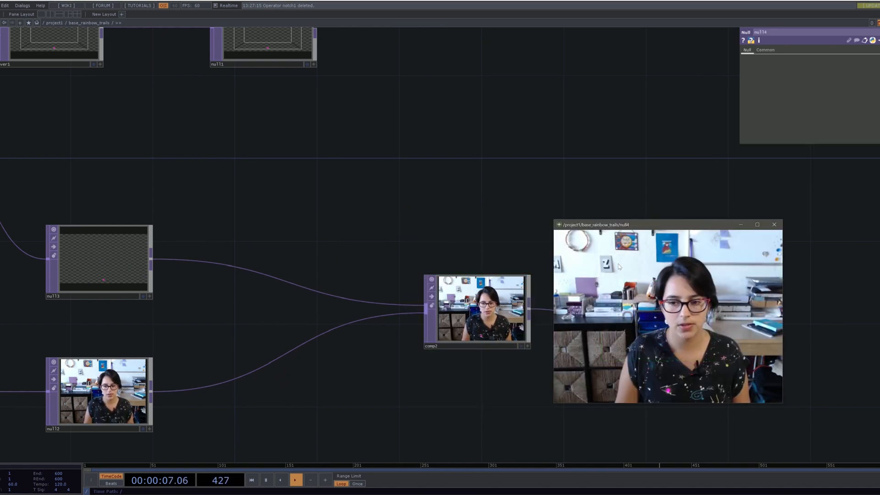
{"action": "left_click_drag", "start_coordinate": [631, 228], "coordinate": [413, 62]}
- Move videodevin1 further left to make room between it and null2
{"action": "left_click_drag", "start_coordinate": [442, 364], "coordinate": [571, 334]}
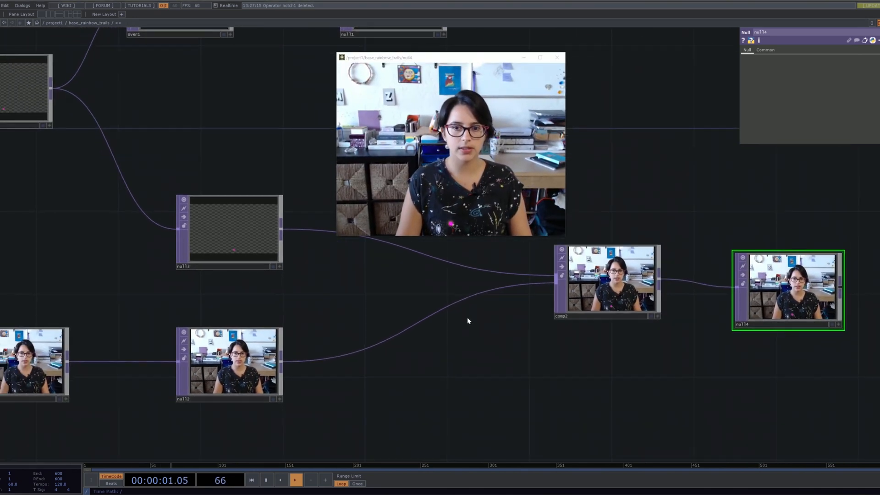
{"action": "mouse_move", "coordinate": [417, 355]}
{"action": "left_mouse_down"}
{"action": "mouse_move", "coordinate": [509, 335]}
{"action": "mouse_move", "coordinate": [495, 328]}
{"action": "left_mouse_up"}
{"action": "scroll", "coordinate": [496, 328], "scroll_direction": "down", "scroll_amount": 4}
{"action": "left_click_drag", "start_coordinate": [420, 285], "coordinate": [401, 340]}
{"action": "left_click_drag", "start_coordinate": [337, 364], "coordinate": [263, 364]}
- Insert a Flip TOP between videodevin1 and null2 and turn on Flip X
{"action": "right_click", "coordinate": [296, 368]}
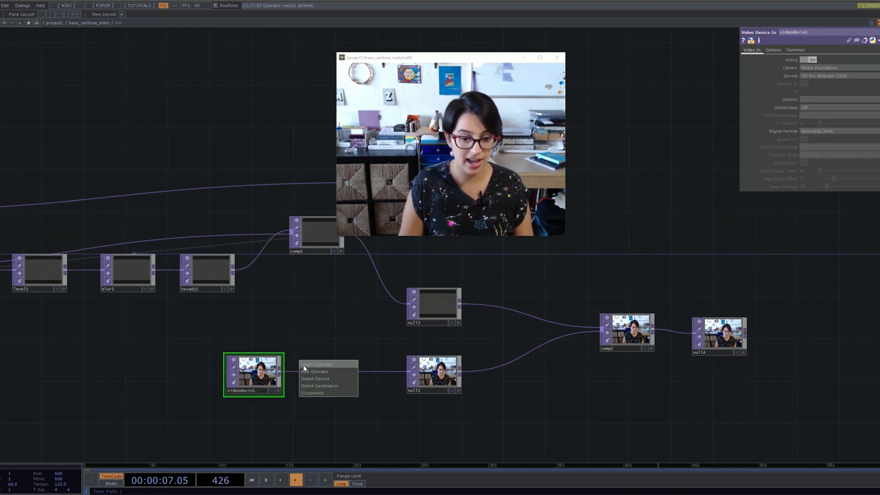
{"action": "left_click", "coordinate": [305, 366]}
{"action": "type", "text": "fli"}
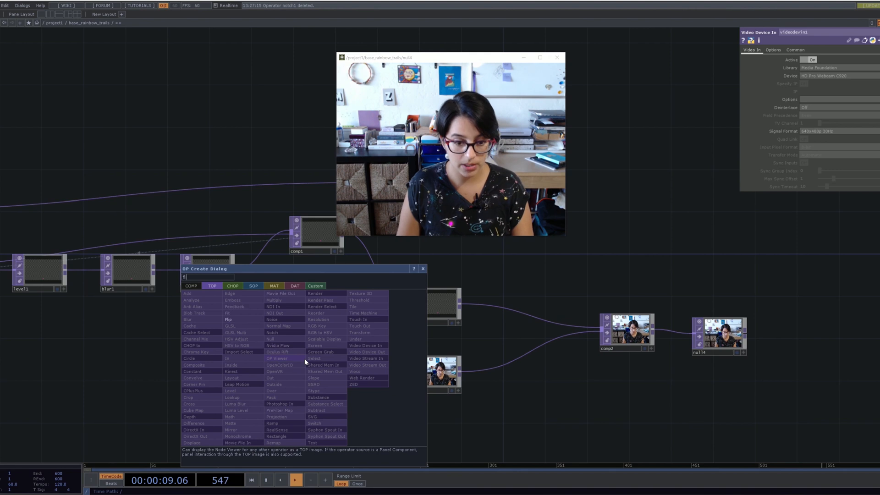
{"action": "left_click", "coordinate": [250, 320]}
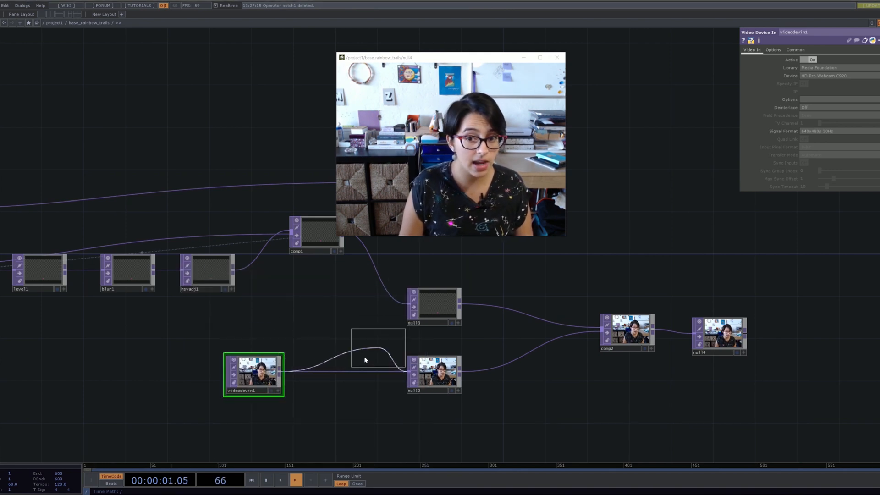
{"action": "left_click", "coordinate": [321, 375]}
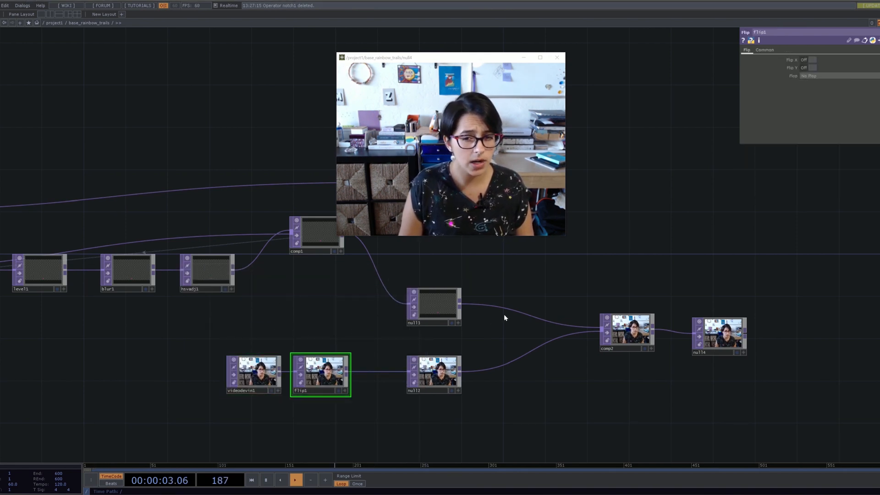
{"action": "left_click", "coordinate": [812, 58]}
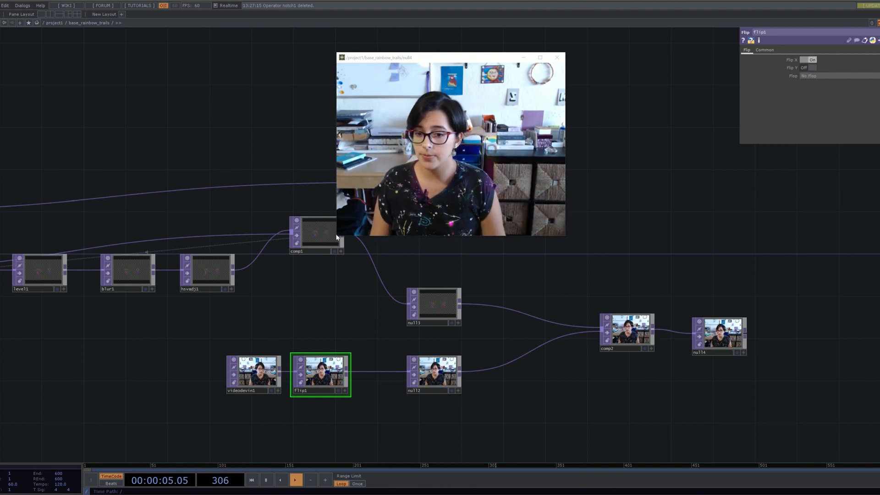
- Select the geo2 component and lower its Y translation to -2.11
{"action": "scroll", "coordinate": [310, 273], "scroll_direction": "down", "scroll_amount": 5}
{"action": "left_click_drag", "start_coordinate": [234, 336], "coordinate": [425, 347]}
{"action": "left_click_drag", "start_coordinate": [361, 356], "coordinate": [444, 361]}
{"action": "scroll", "coordinate": [317, 334], "scroll_direction": "up", "scroll_amount": 3}
{"action": "left_click_drag", "start_coordinate": [318, 327], "coordinate": [323, 390]}
{"action": "scroll", "coordinate": [328, 388], "scroll_direction": "up", "scroll_amount": 2}
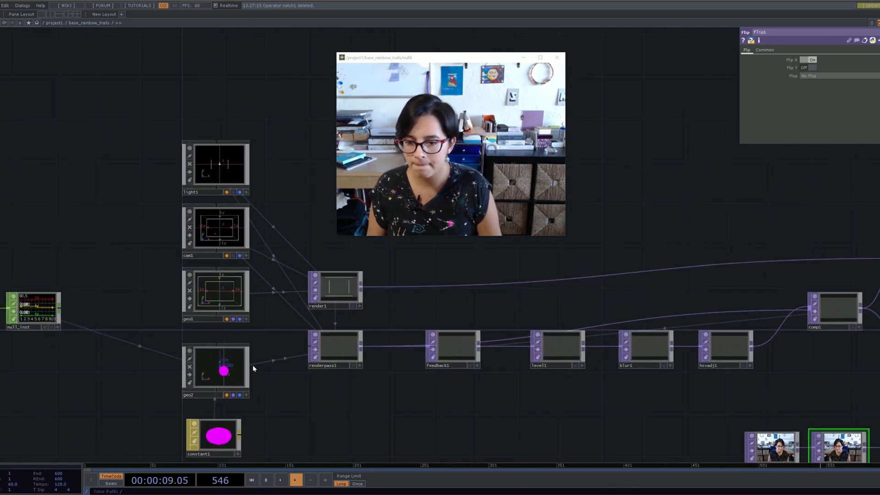
{"action": "left_click", "coordinate": [224, 368]}
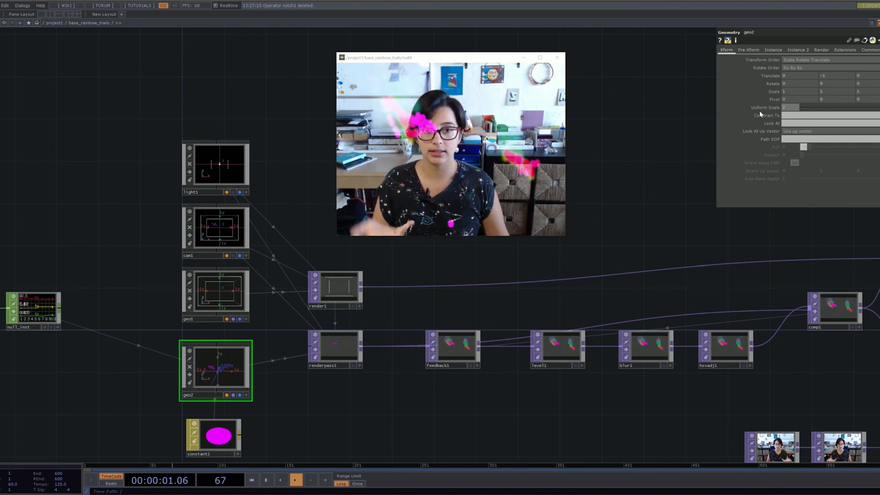
{"action": "left_click_drag", "start_coordinate": [739, 222], "coordinate": [614, 144]}
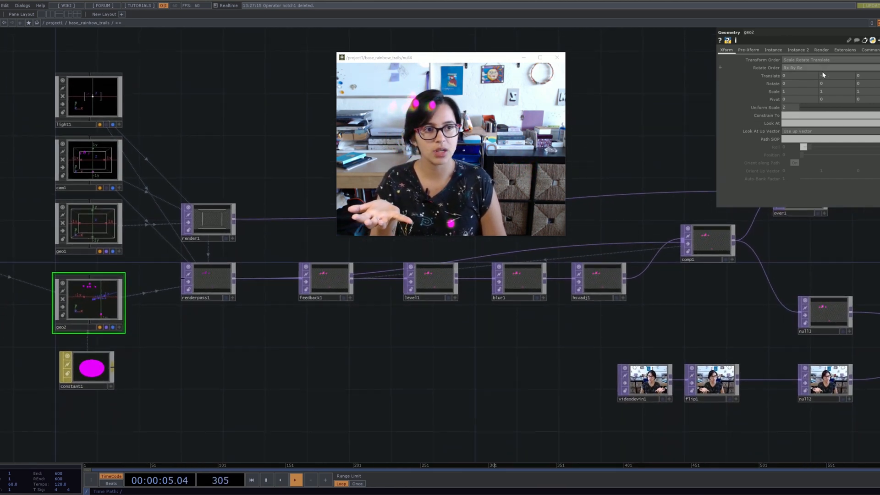
{"action": "mouse_move", "coordinate": [848, 75]}
{"action": "middle_mouse_down"}
{"action": "mouse_move", "coordinate": [844, 82]}
{"action": "mouse_move", "coordinate": [846, 62]}
{"action": "middle_mouse_up"}
{"action": "middle_click", "coordinate": [769, 76]}
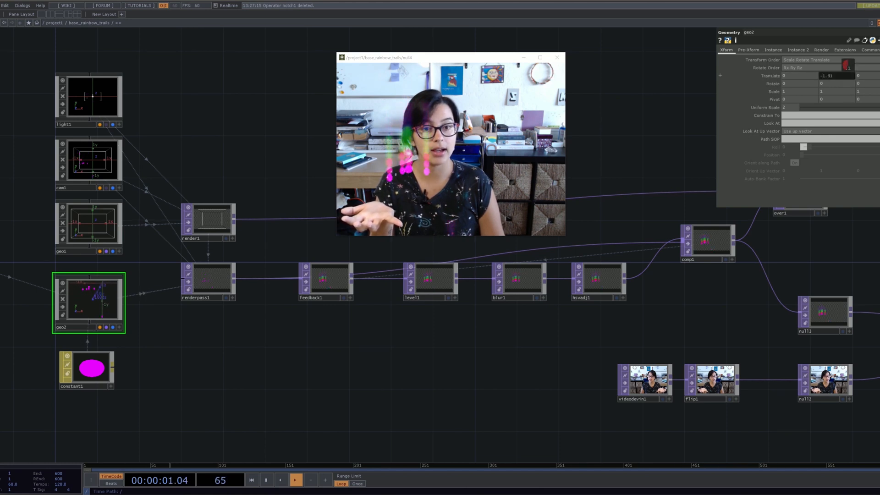
{"action": "middle_click_drag", "start_coordinate": [846, 65], "coordinate": [859, 64]}
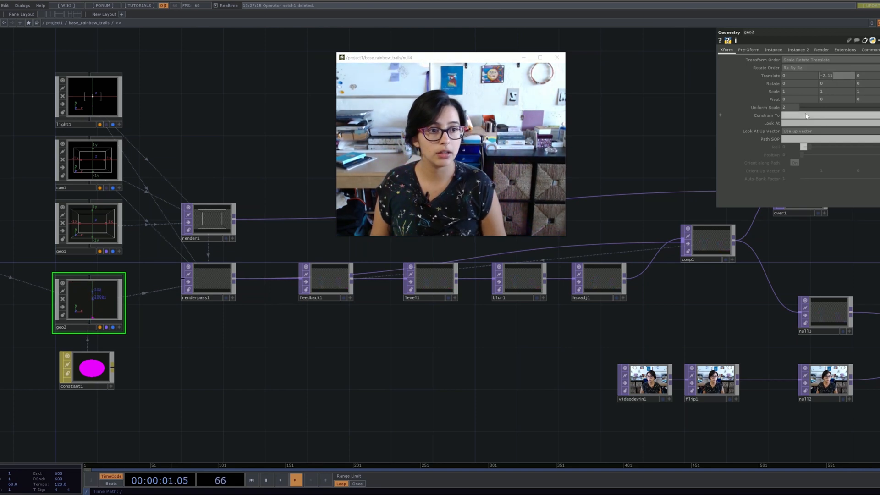
- Try aligning the fingertip dots with the hands using a geo2 uniform scale of 2.525 and a Y translation of -2.96
{"action": "mouse_move", "coordinate": [788, 108]}
{"action": "middle_mouse_down"}
{"action": "mouse_move", "coordinate": [789, 94]}
{"action": "mouse_move", "coordinate": [788, 108]}
{"action": "middle_mouse_up"}
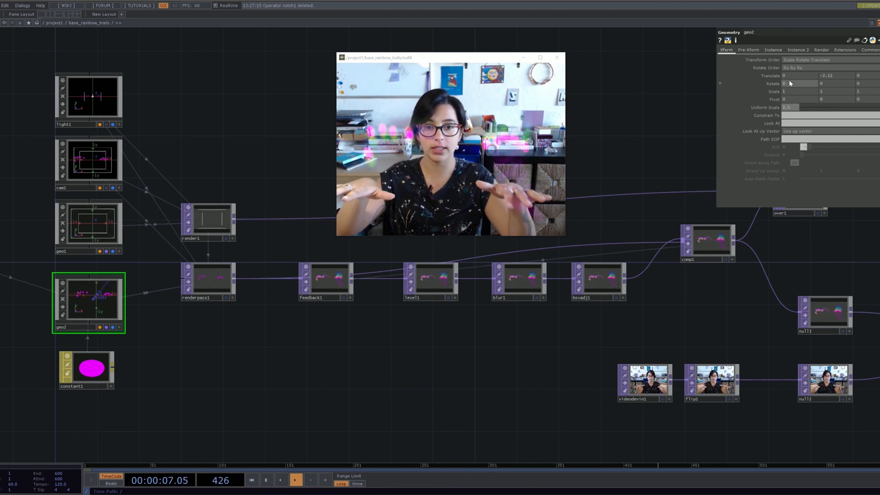
{"action": "middle_click_drag", "start_coordinate": [829, 75], "coordinate": [827, 61]}
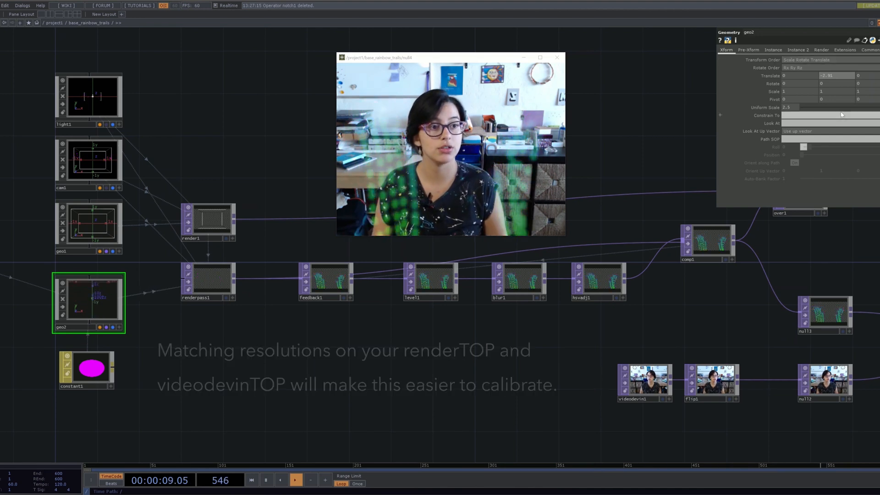
{"action": "mouse_move", "coordinate": [793, 108]}
{"action": "middle_mouse_down"}
{"action": "mouse_move", "coordinate": [792, 118]}
{"action": "mouse_move", "coordinate": [793, 93]}
{"action": "mouse_move", "coordinate": [796, 108]}
{"action": "middle_mouse_up"}
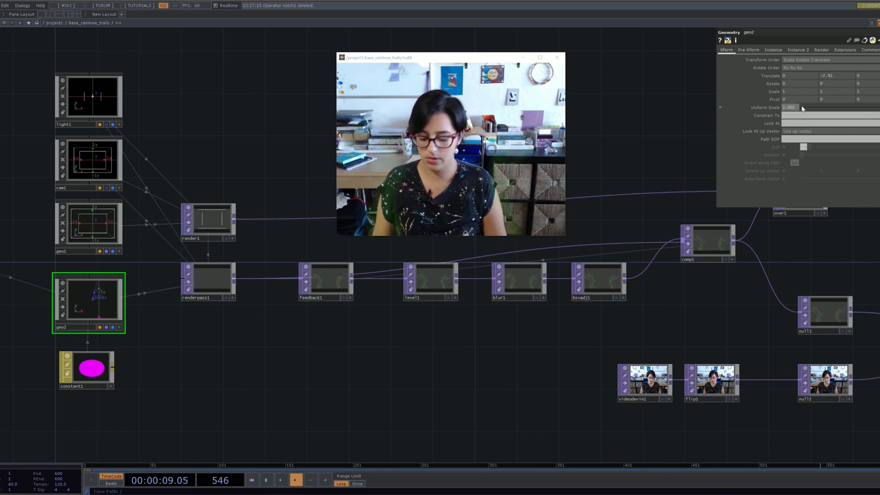
{"action": "key", "text": "ctrl+z"}
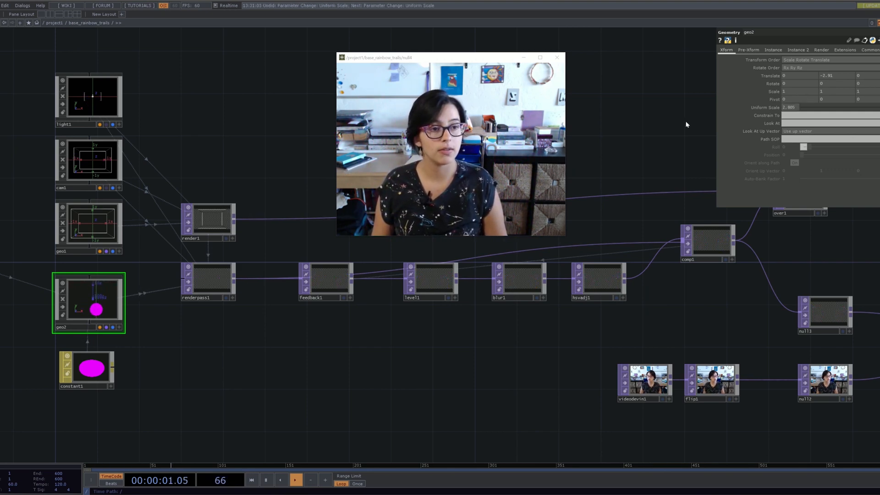
{"action": "middle_click_drag", "start_coordinate": [800, 109], "coordinate": [796, 115]}
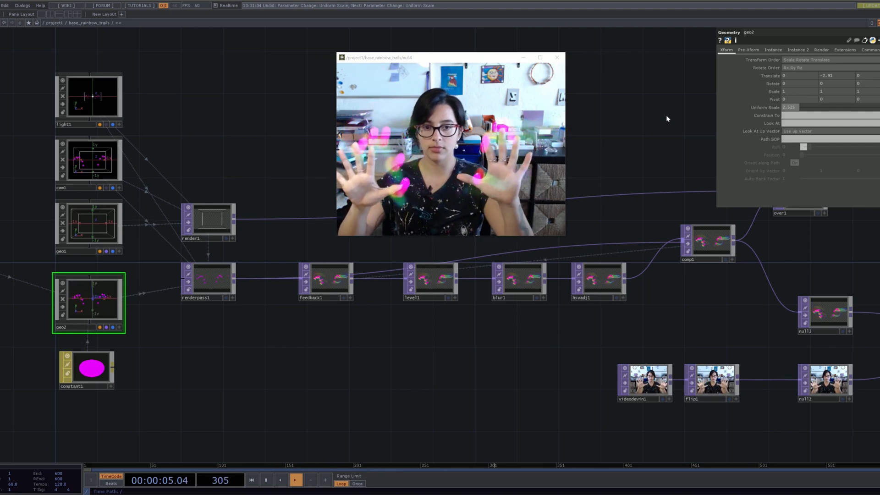
{"action": "mouse_move", "coordinate": [826, 75]}
{"action": "middle_mouse_down"}
{"action": "mouse_move", "coordinate": [811, 84]}
{"action": "mouse_move", "coordinate": [830, 63]}
{"action": "middle_mouse_up"}
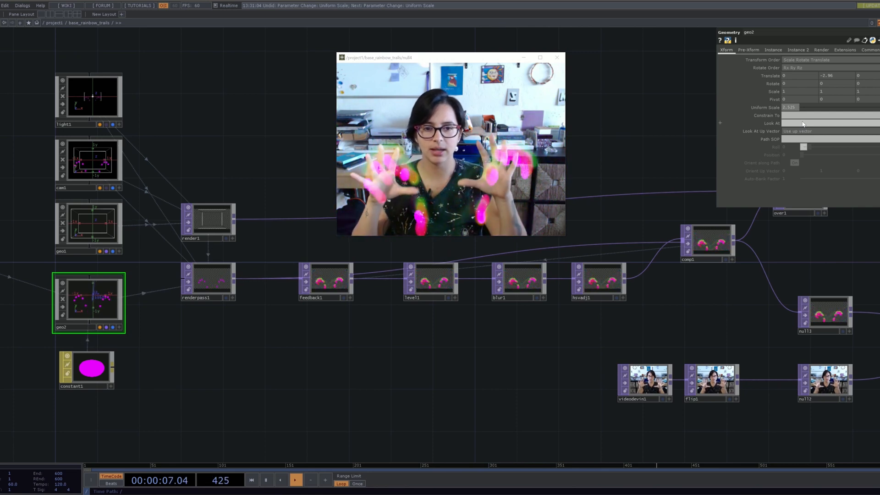
- Set geo2's uniform scale to 2.175 and its Y translation to -2.46
{"action": "middle_click_drag", "start_coordinate": [792, 107], "coordinate": [821, 115]}
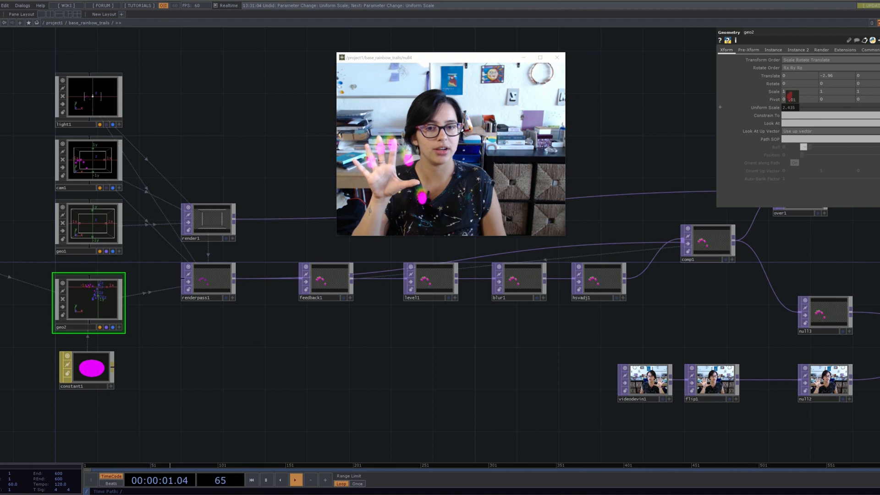
{"action": "middle_click_drag", "start_coordinate": [793, 97], "coordinate": [791, 97]}
{"action": "middle_click_drag", "start_coordinate": [835, 75], "coordinate": [839, 63]}
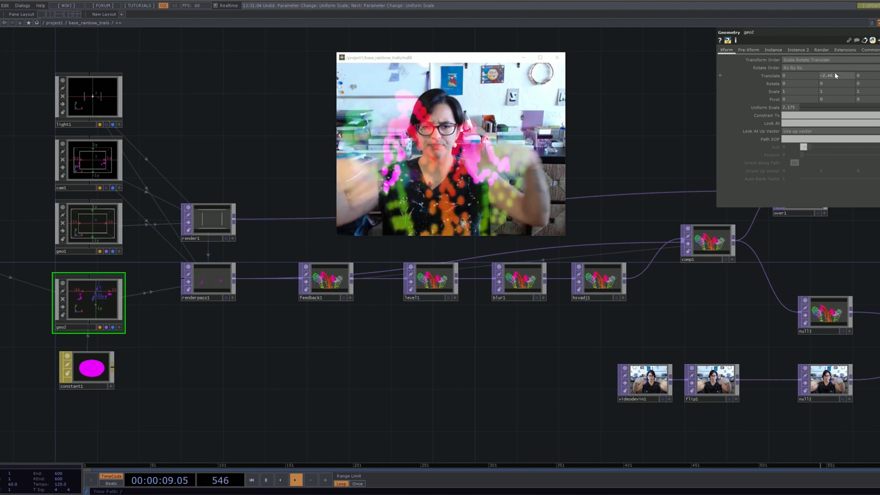
{"action": "scroll", "coordinate": [784, 256], "scroll_direction": "down", "scroll_amount": 5}
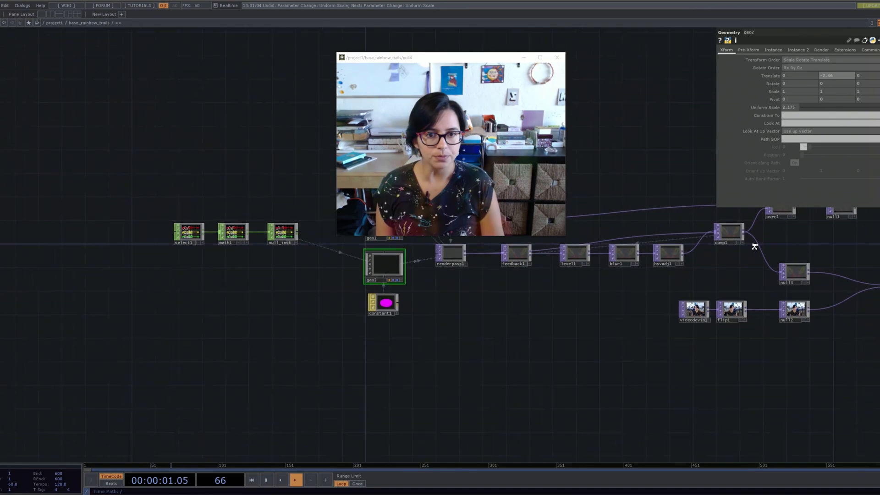